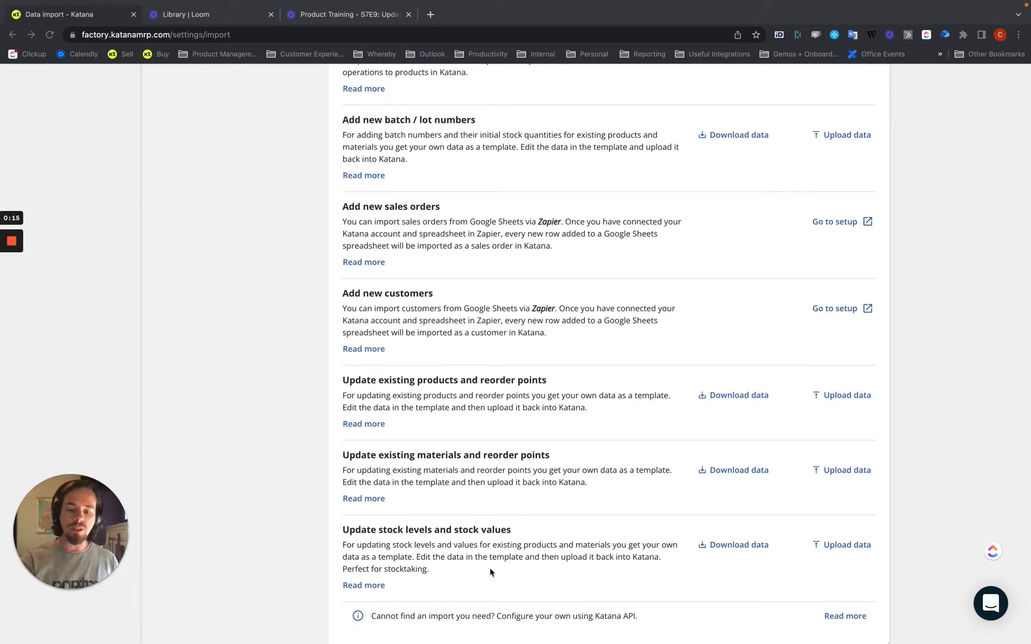
# - Review which barcode types are enabled in the Katana barcode settings
pyautogui.scroll(-1, 481, 482)
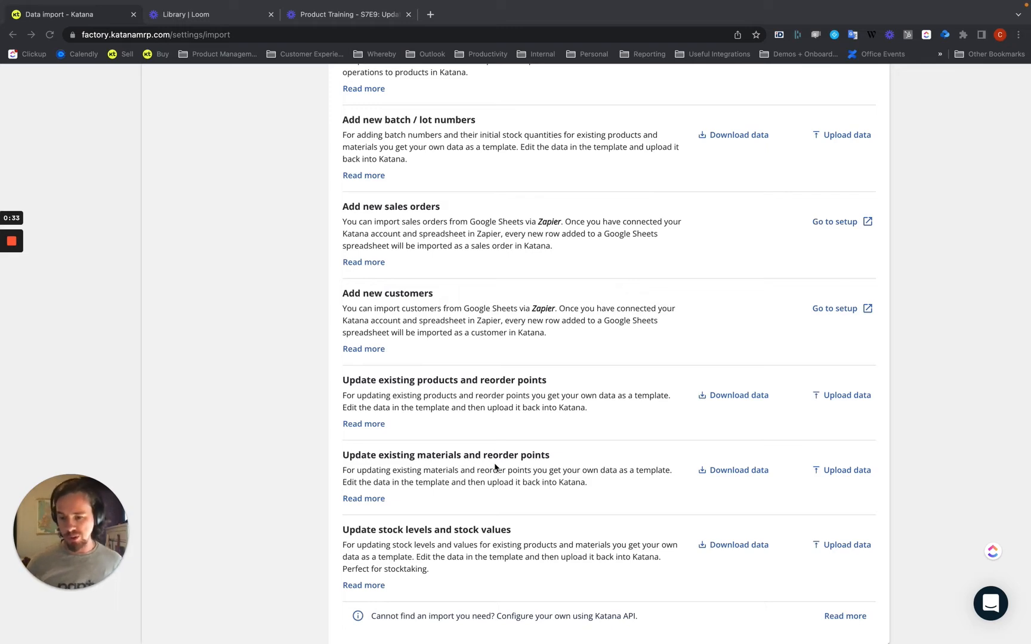
pyautogui.scroll(8, 386, 485)
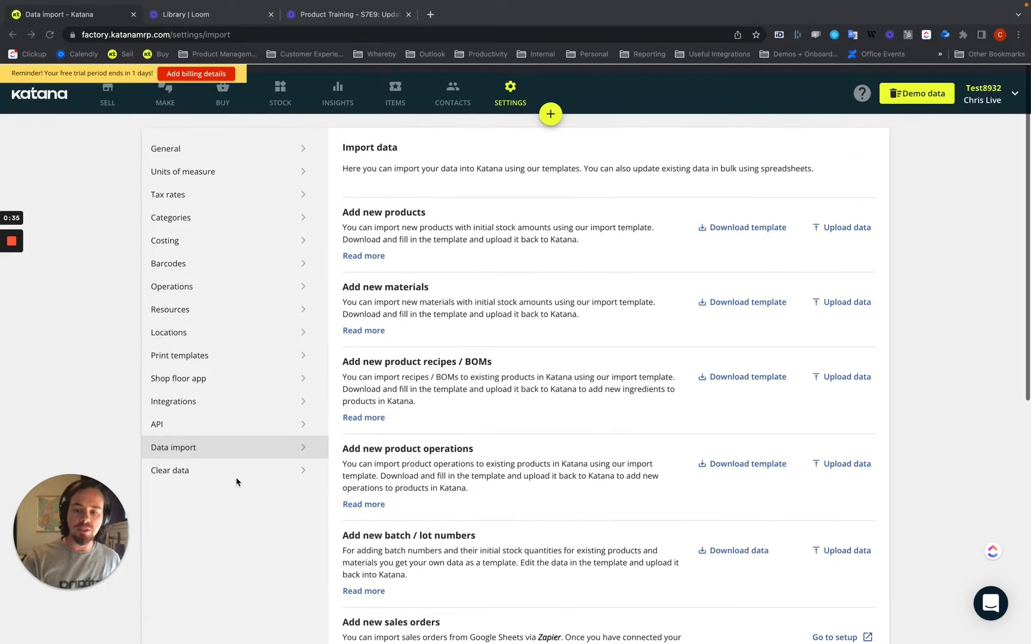
pyautogui.click(168, 264)
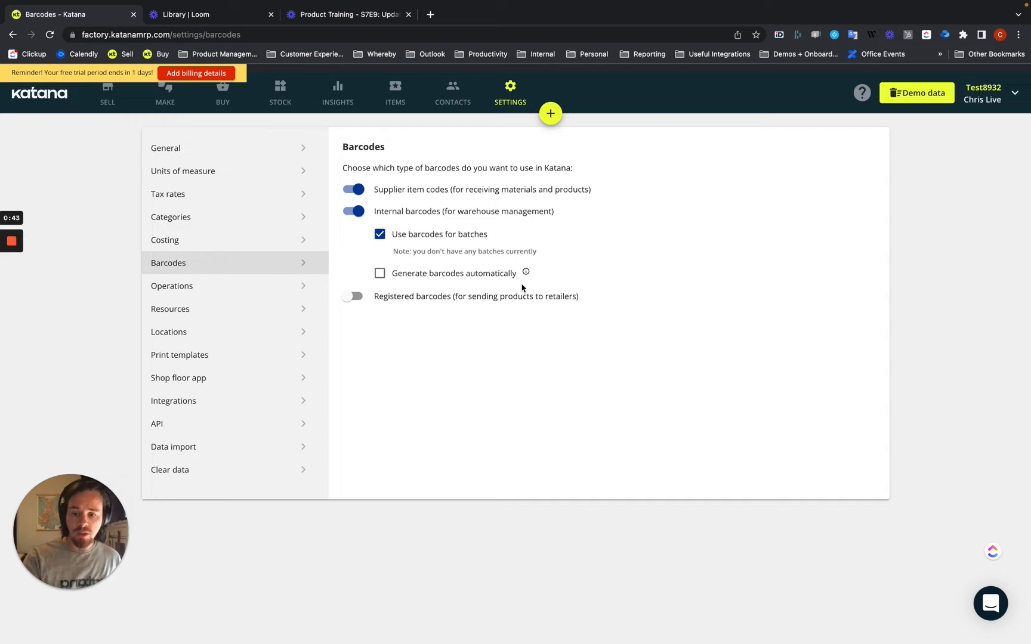
# - Download the data for updating existing materials and reorder points, and open the file in Excel
pyautogui.click(196, 451)
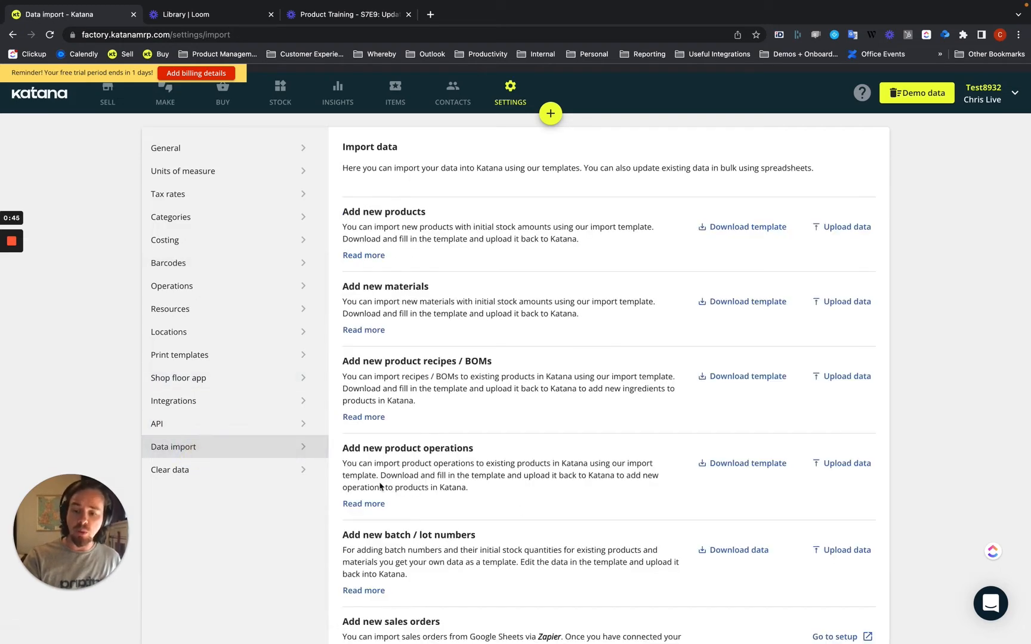
pyautogui.scroll(-7, 388, 489)
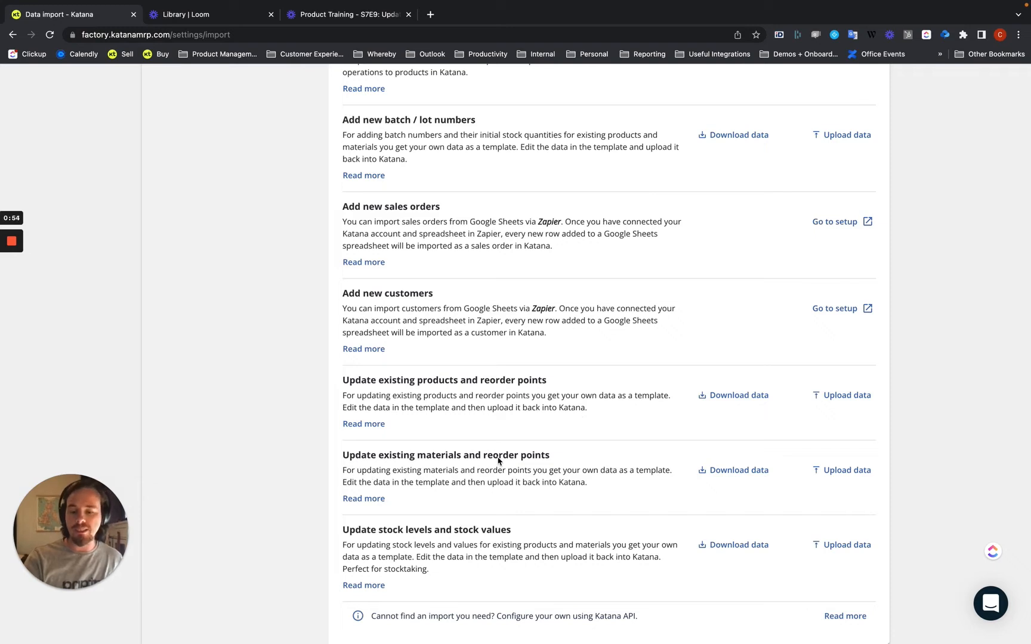
pyautogui.click(738, 474)
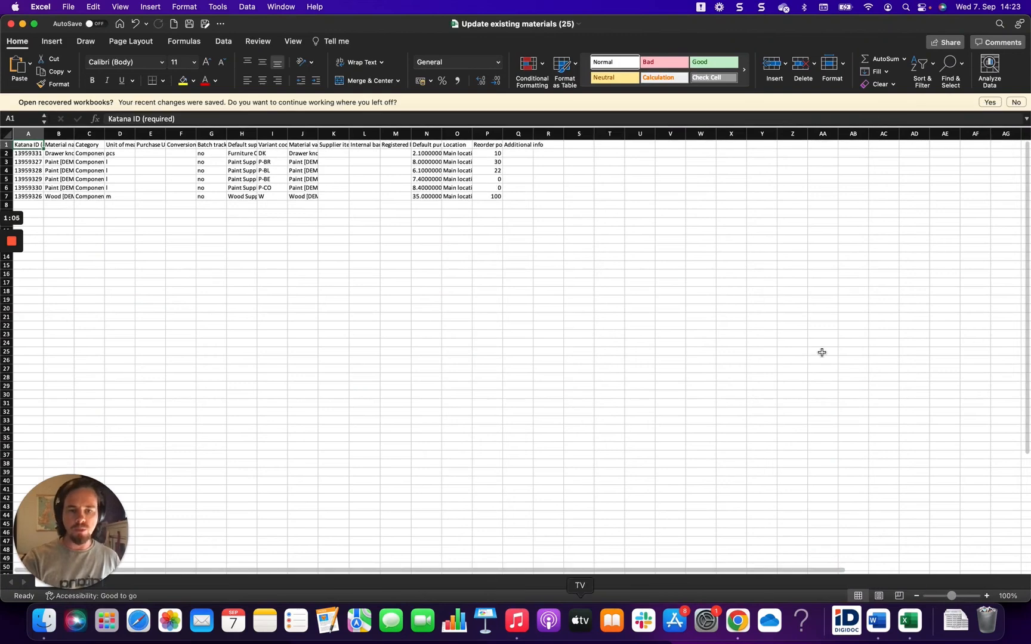
# - Widen columns A through R of the materials sheet together to the same width
pyautogui.click(987, 595)
pyautogui.click(986, 595)
pyautogui.click(986, 595)
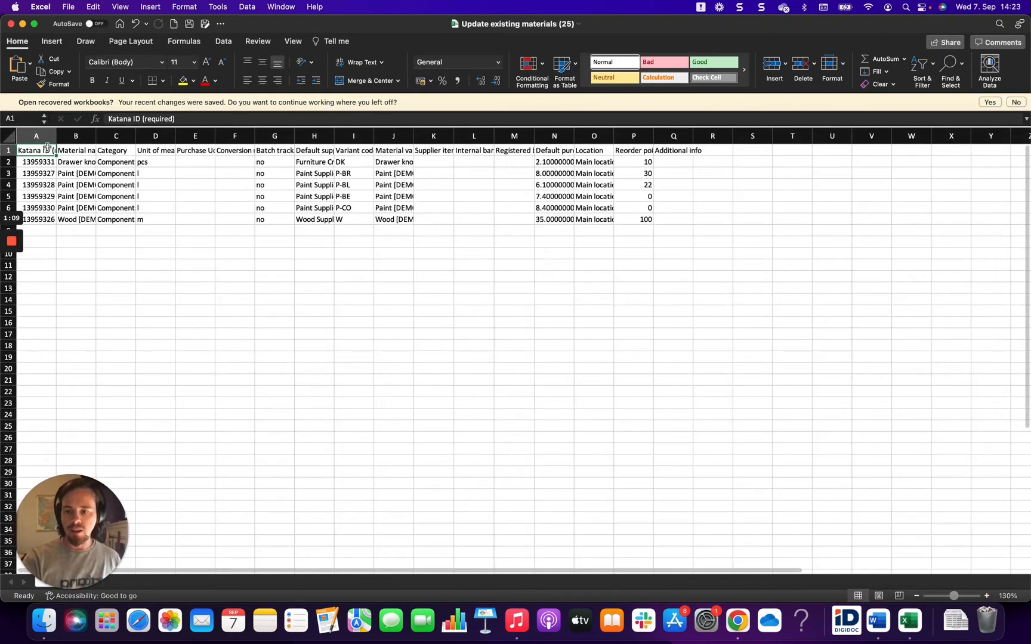
pyautogui.moveTo(36, 136); pyautogui.dragTo(701, 127)
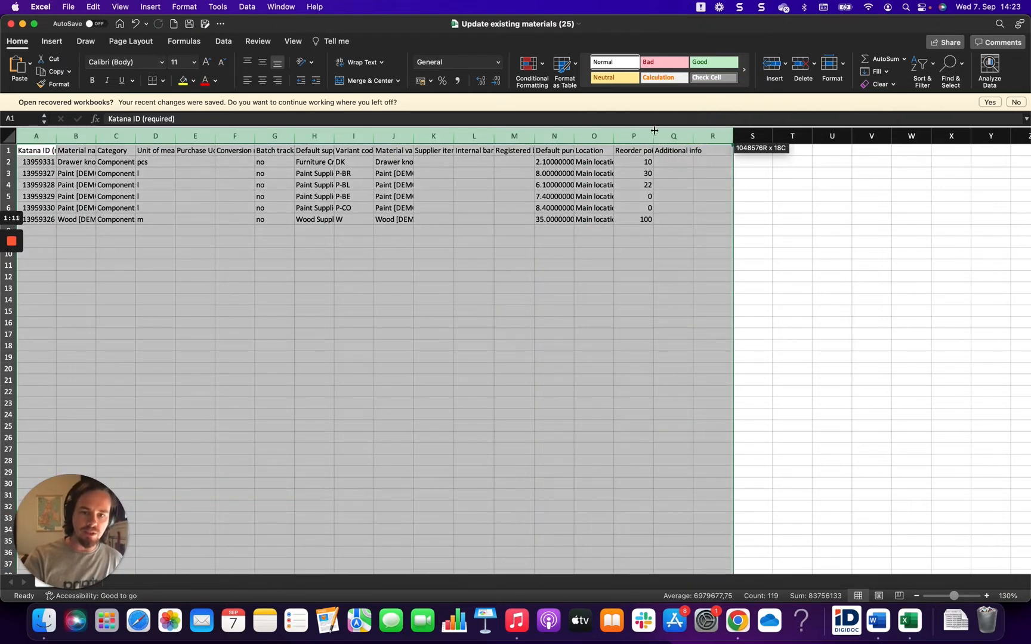
pyautogui.doubleClick(653, 136)
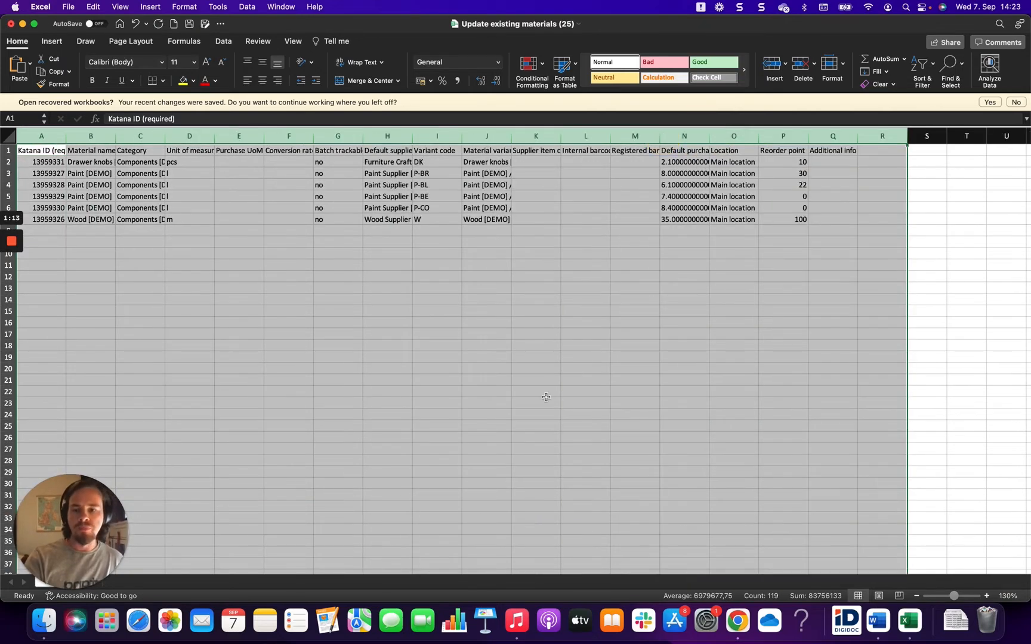
pyautogui.click(429, 247)
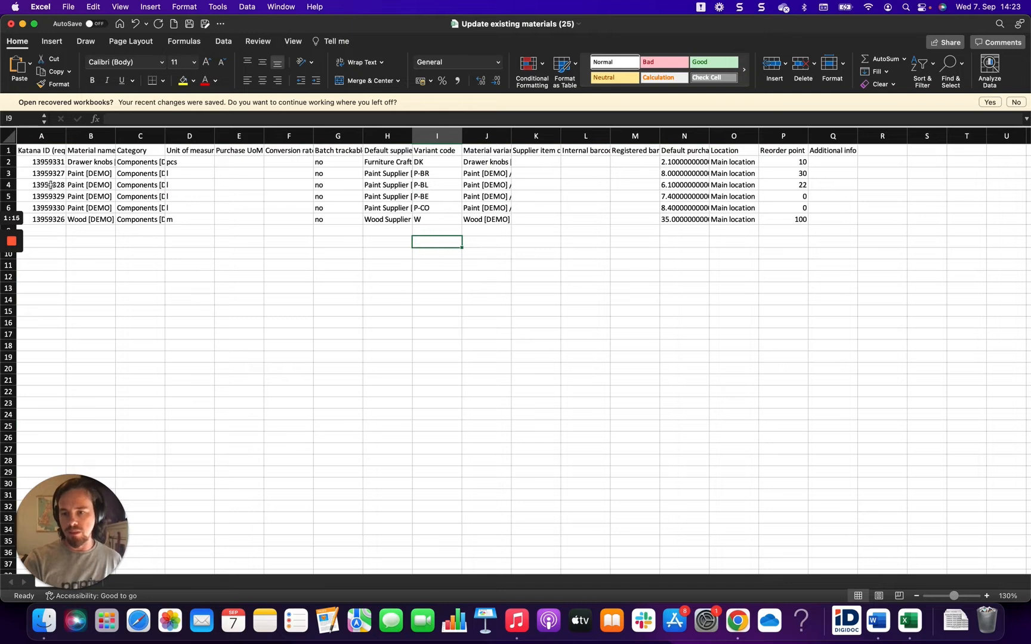
# - Inspect the Katana ID, material name, category and unit of measure entries, and widen the Category column to fit its text
pyautogui.moveTo(46, 163); pyautogui.dragTo(48, 218)
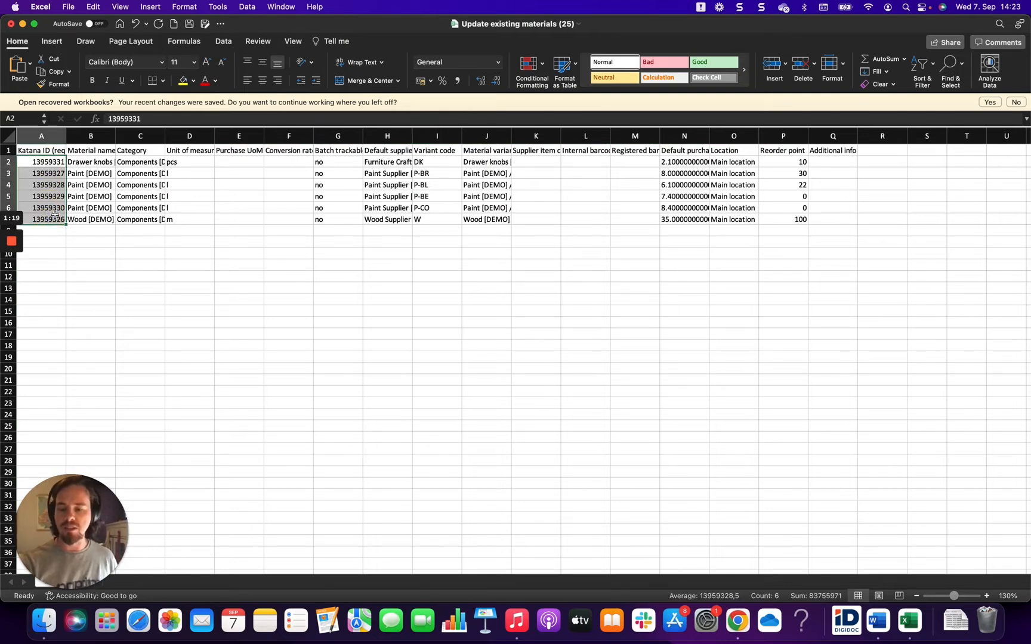
pyautogui.click(254, 275)
pyautogui.moveTo(93, 163); pyautogui.dragTo(110, 219)
pyautogui.click(142, 164)
pyautogui.click(182, 162)
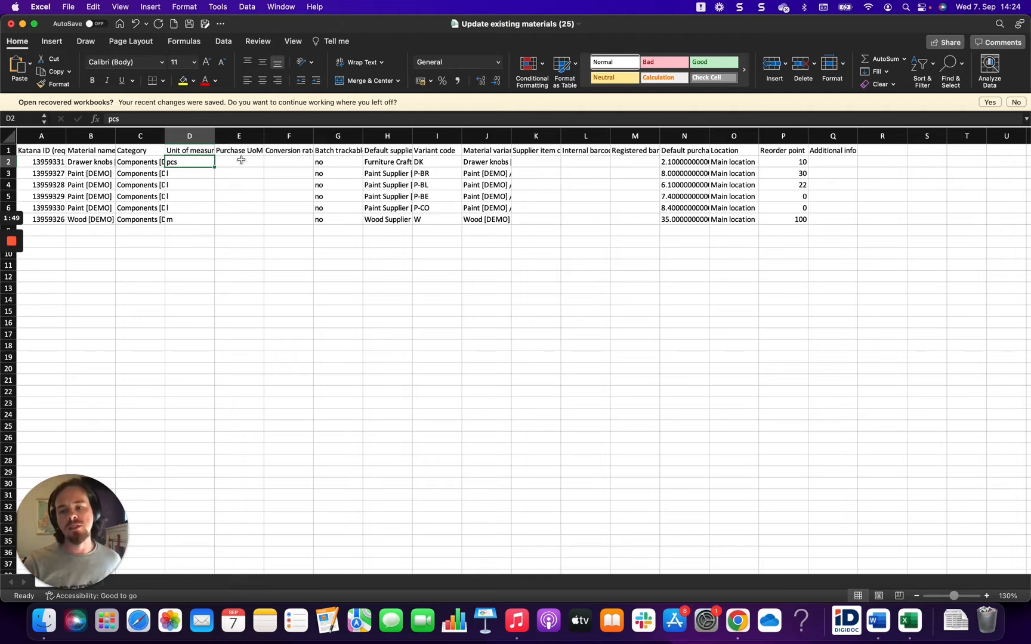
pyautogui.doubleClick(165, 136)
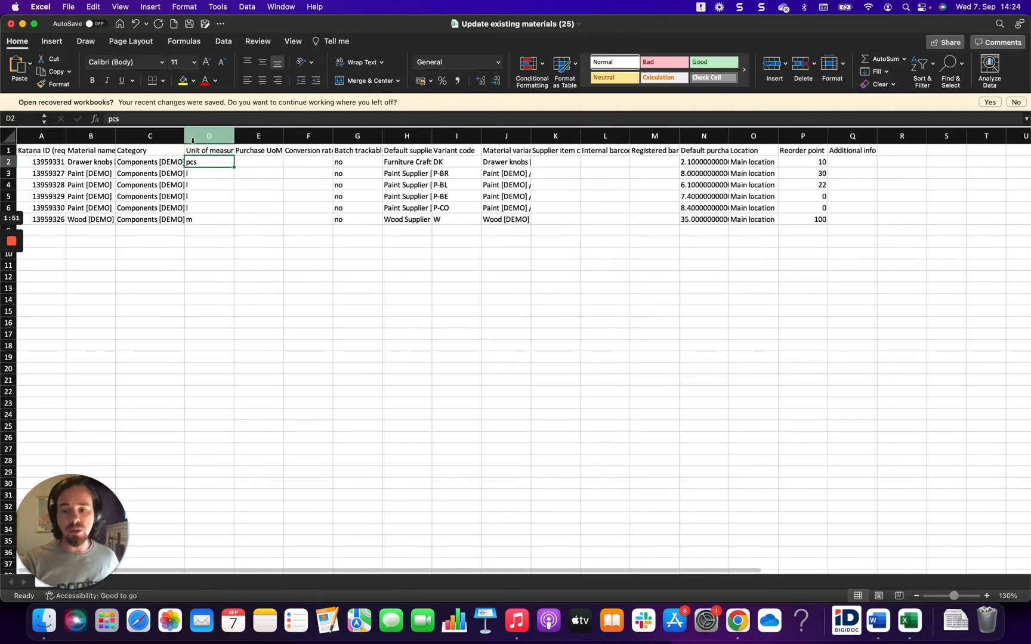
pyautogui.moveTo(185, 136); pyautogui.dragTo(210, 136)
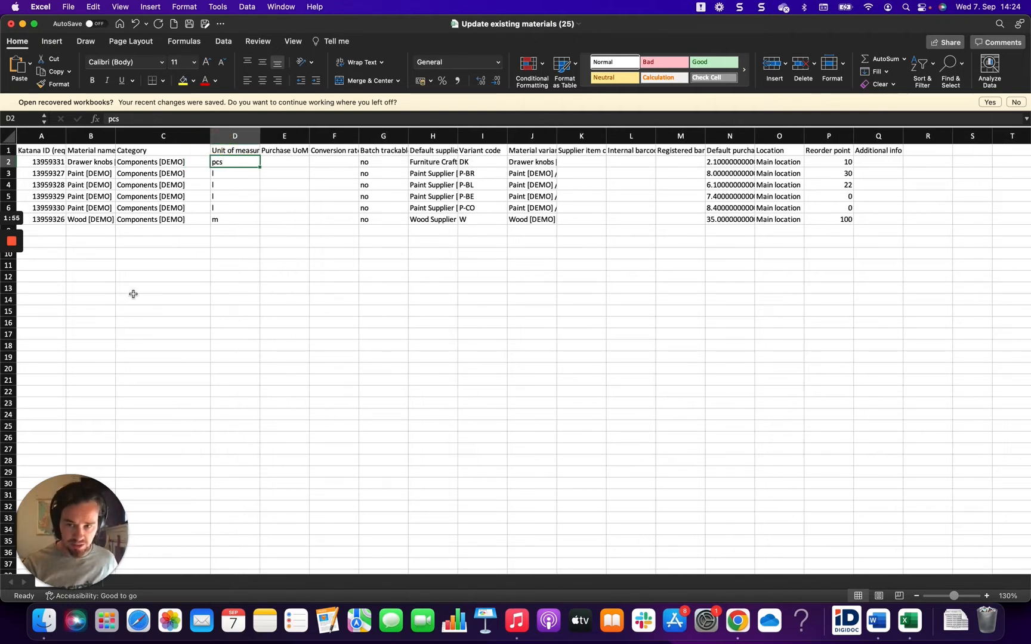
# - Check the unit of measure, purchase UoM, conversion rate and batch tracking columns, and widen the Default supplier column
pyautogui.moveTo(239, 163); pyautogui.dragTo(237, 215)
pyautogui.moveTo(290, 165); pyautogui.dragTo(292, 224)
pyautogui.moveTo(337, 162); pyautogui.dragTo(337, 232)
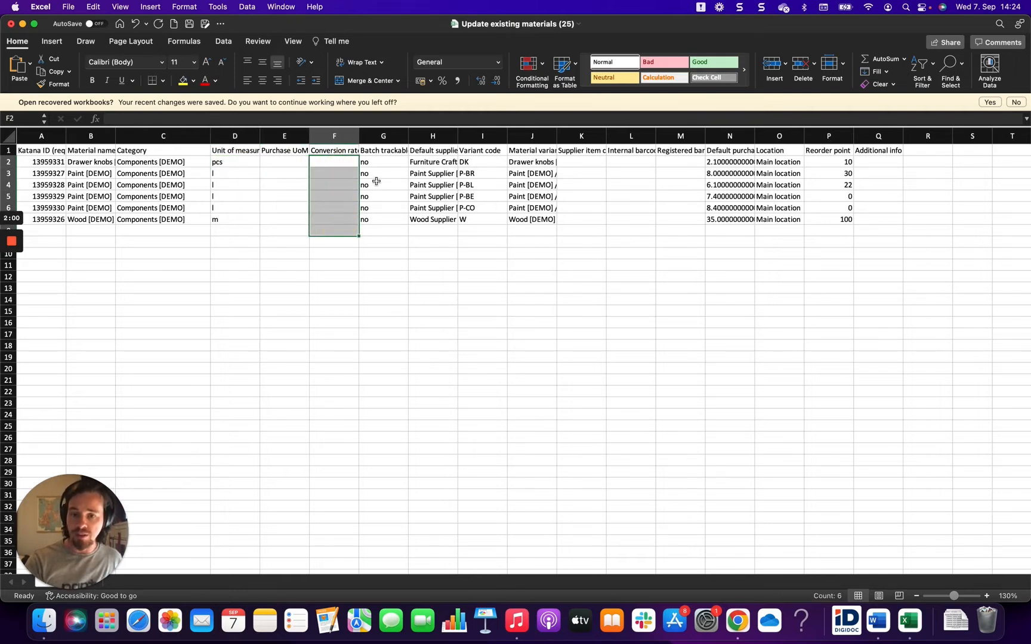
pyautogui.moveTo(373, 162); pyautogui.dragTo(382, 219)
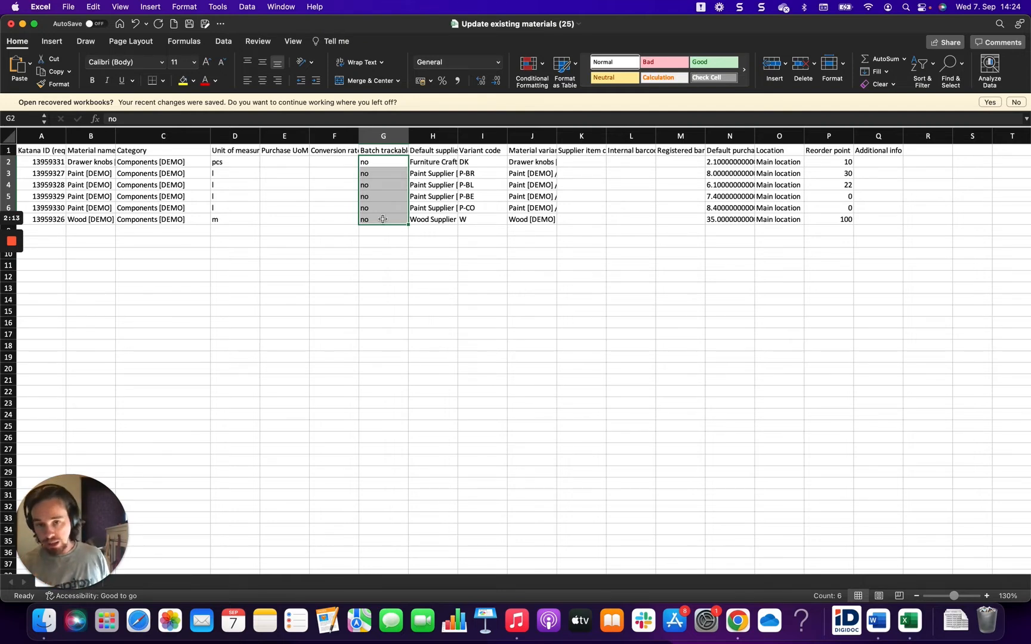
pyautogui.moveTo(457, 136); pyautogui.dragTo(432, 219)
pyautogui.click(461, 290)
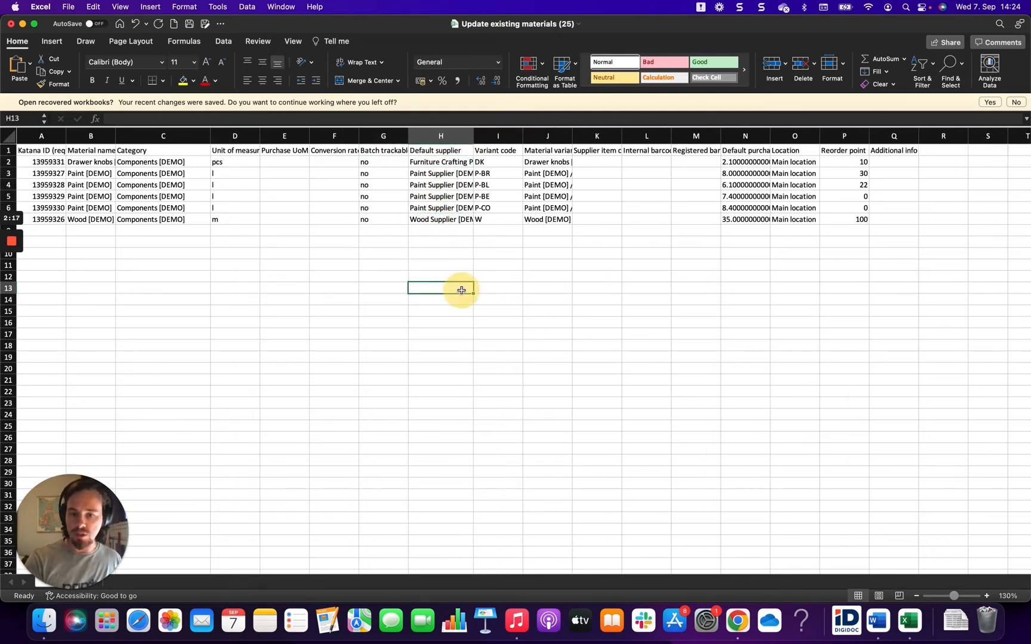
# - Examine the variant code, unit of measure, default supplier, category and material name entries for all listed materials
pyautogui.moveTo(490, 162); pyautogui.dragTo(486, 219)
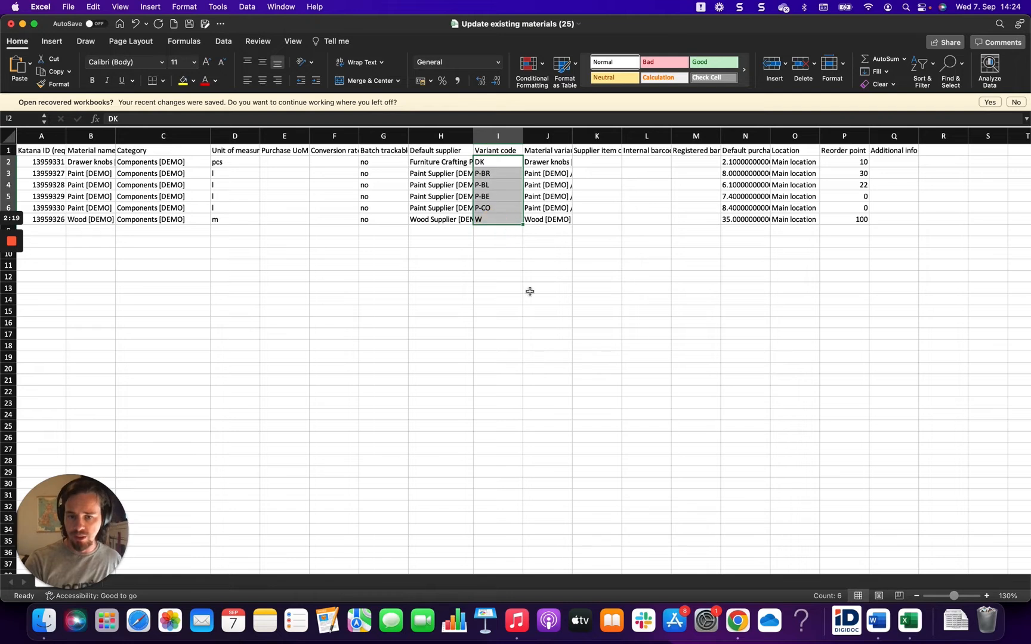
pyautogui.click(530, 291)
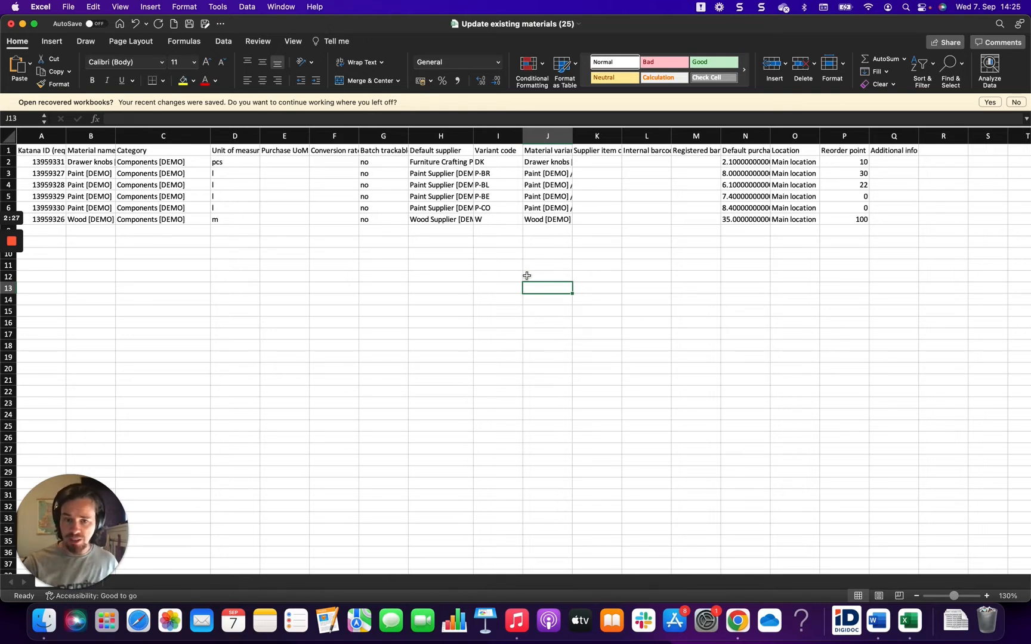
pyautogui.moveTo(485, 162); pyautogui.dragTo(494, 219)
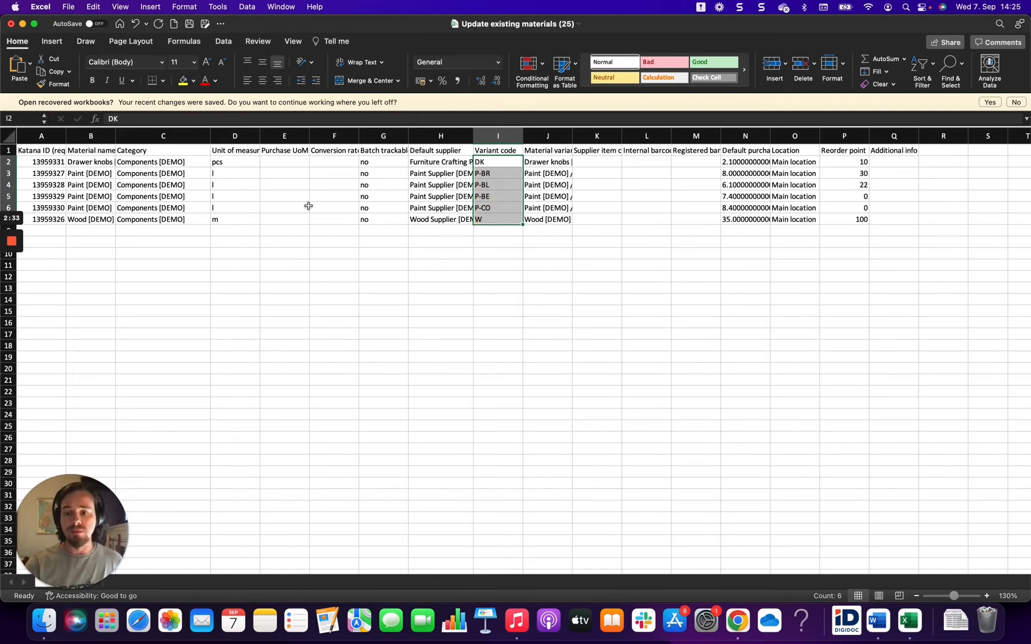
pyautogui.click(233, 161)
pyautogui.moveTo(233, 161); pyautogui.dragTo(230, 221)
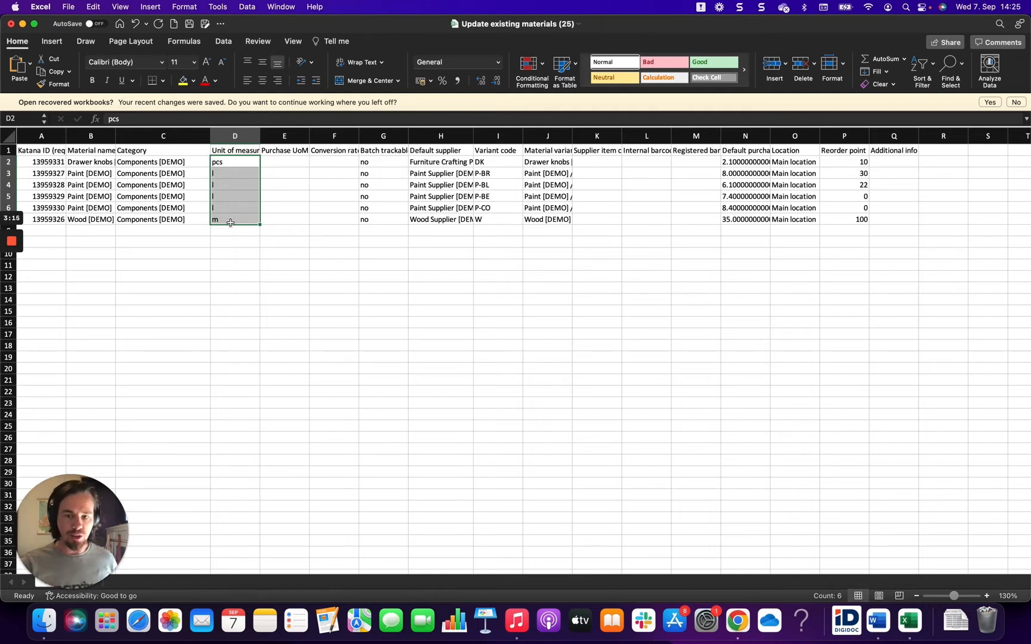
pyautogui.click(311, 298)
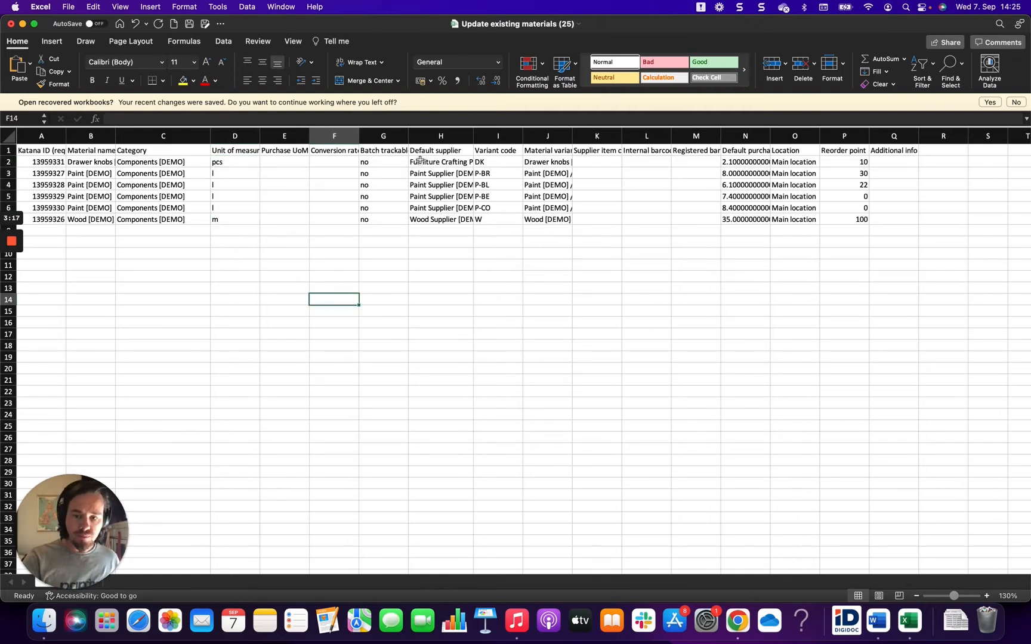
pyautogui.moveTo(433, 160); pyautogui.dragTo(433, 230)
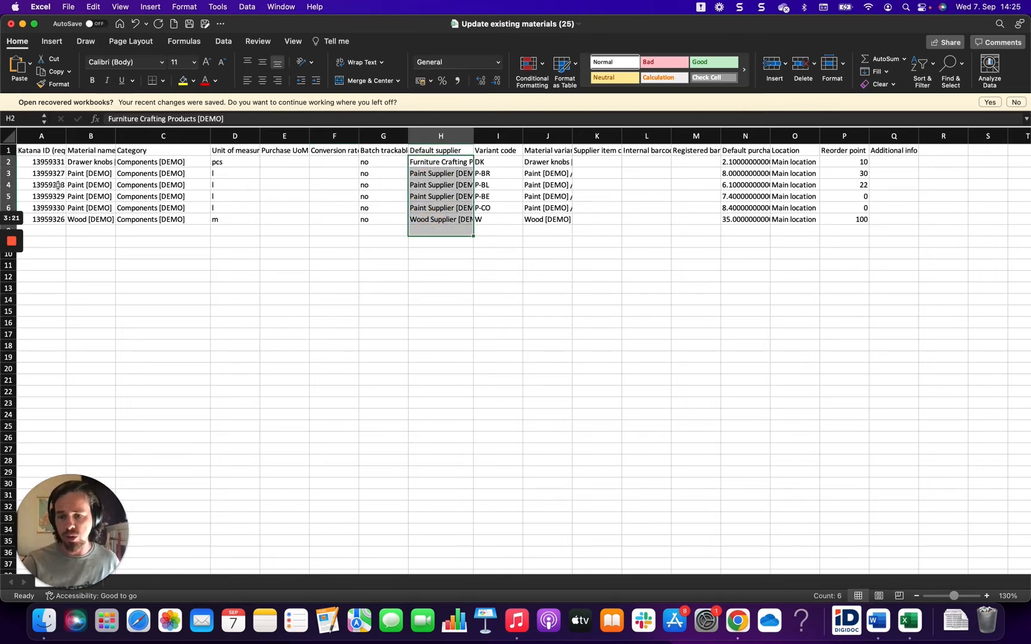
pyautogui.moveTo(128, 165); pyautogui.dragTo(134, 230)
pyautogui.click(176, 276)
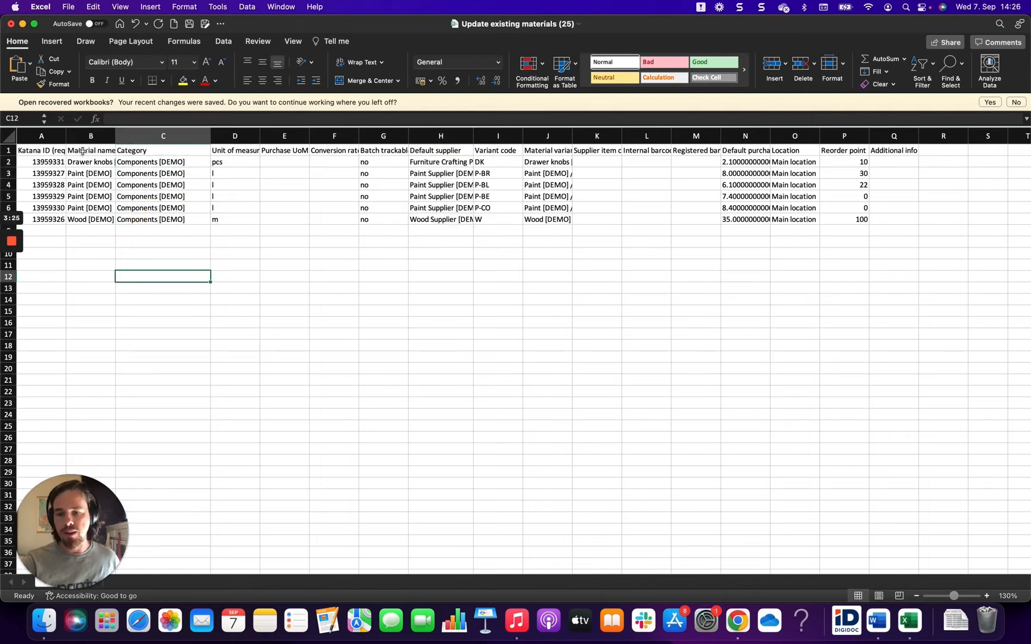
pyautogui.moveTo(83, 162); pyautogui.dragTo(83, 218)
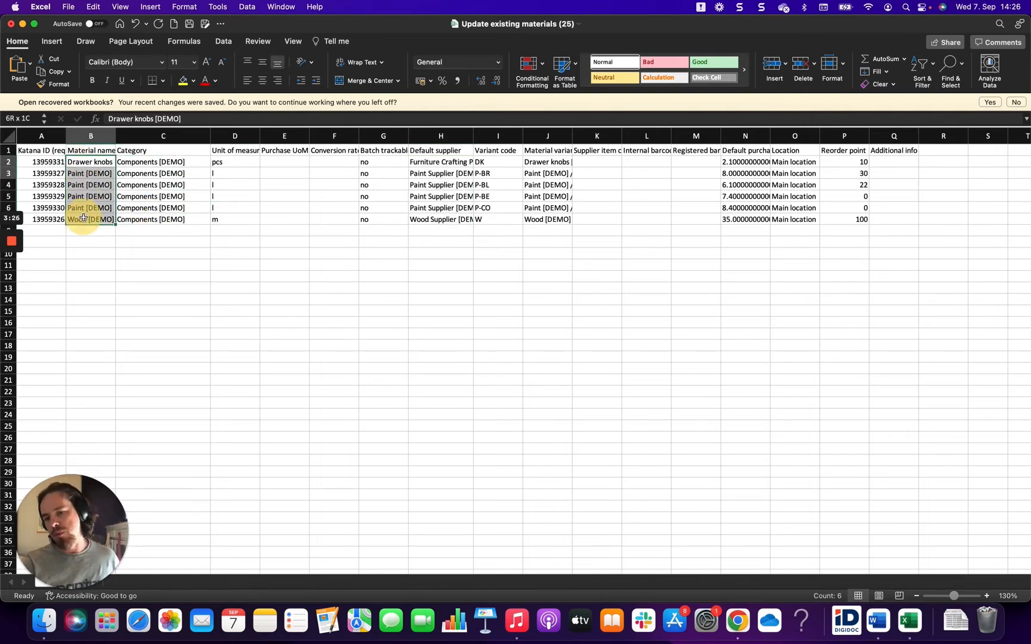
pyautogui.click(235, 331)
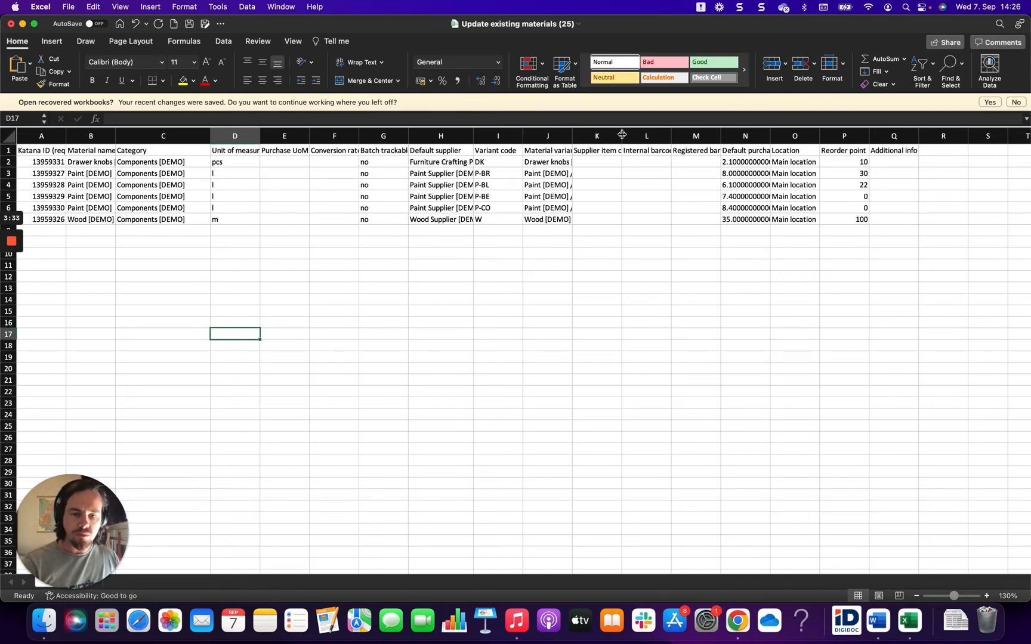
# - Widen the Supplier item code, Internal barcode and Registered barcode columns, and enter 111111 as the drawer knobs' supplier item code
pyautogui.moveTo(608, 136); pyautogui.dragTo(755, 136)
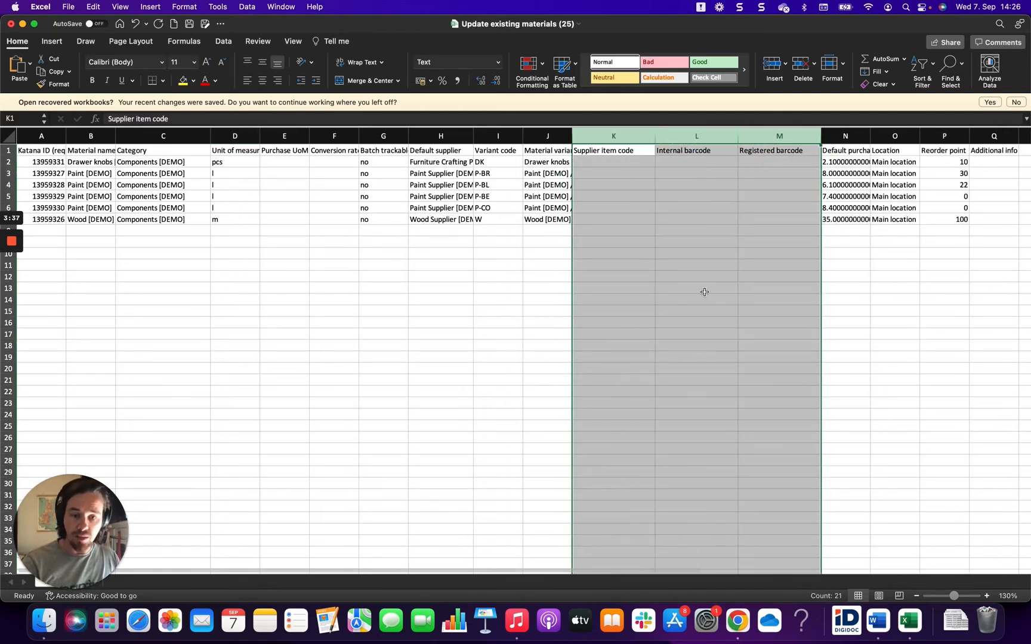
pyautogui.click(461, 423)
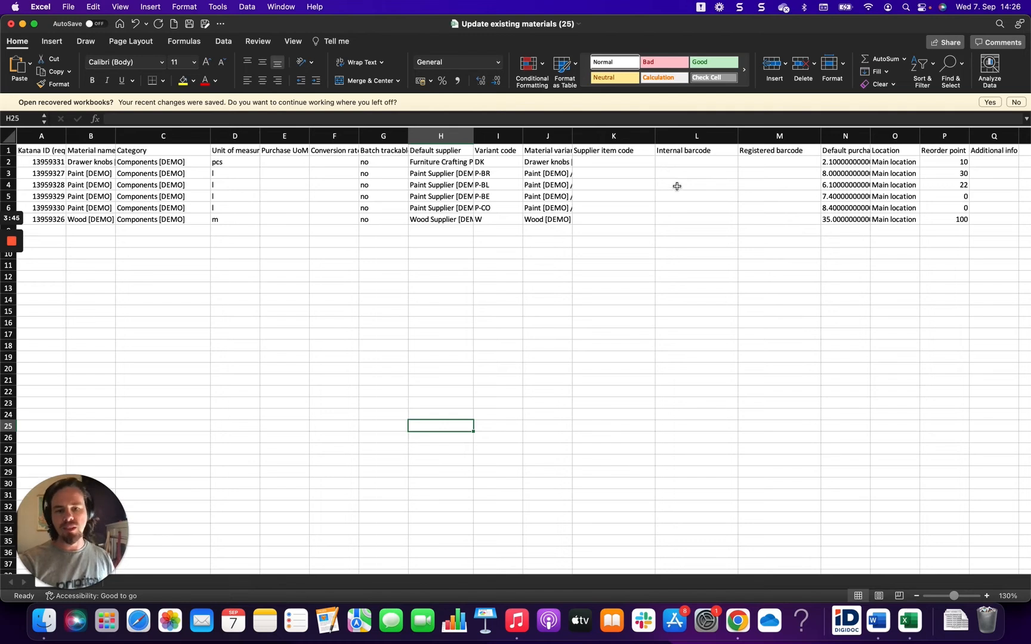
pyautogui.click(614, 164)
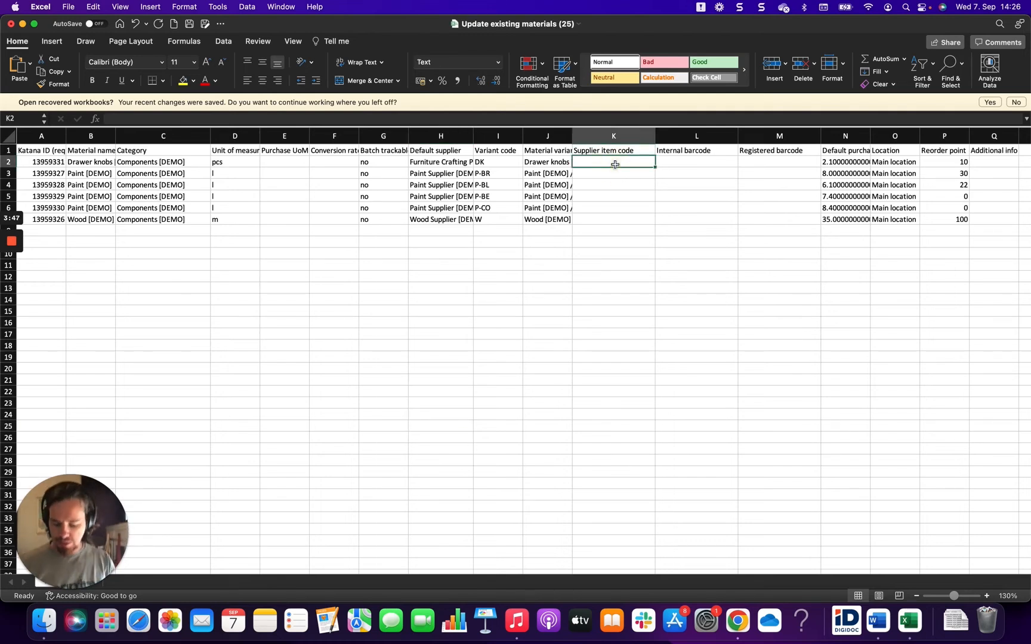
pyautogui.write('111111')
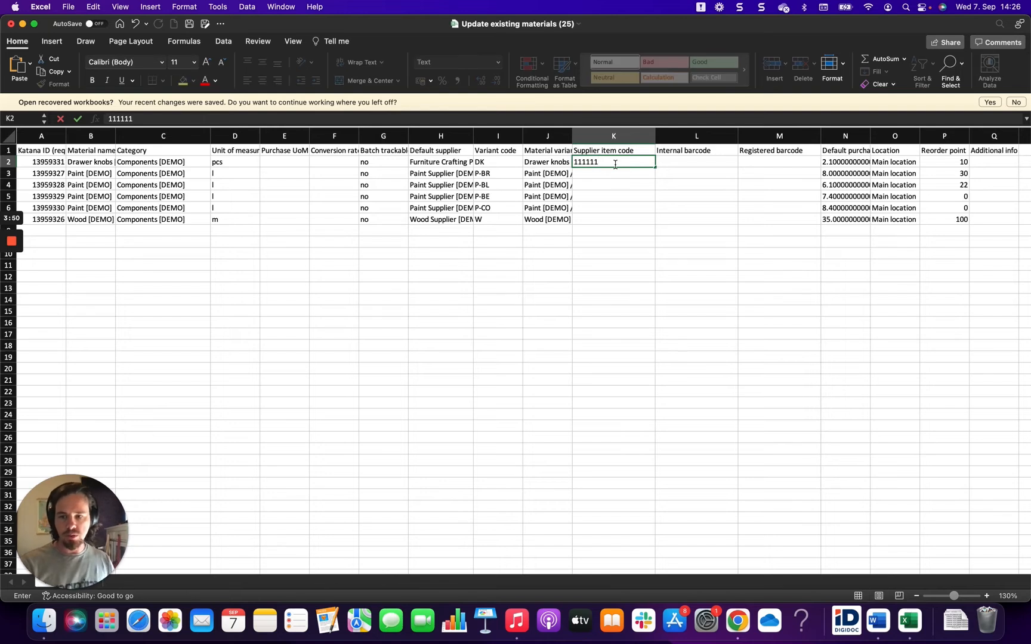
pyautogui.click(395, 361)
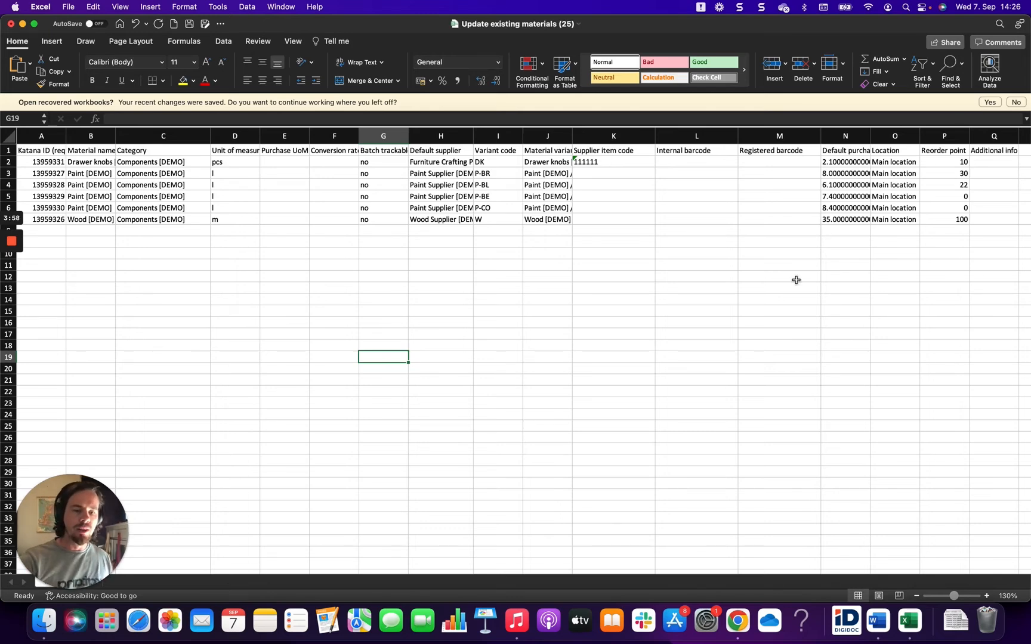
# - Check the drawer knobs' default purchase price, location and reorder point
pyautogui.hscroll(5, 794, 278)
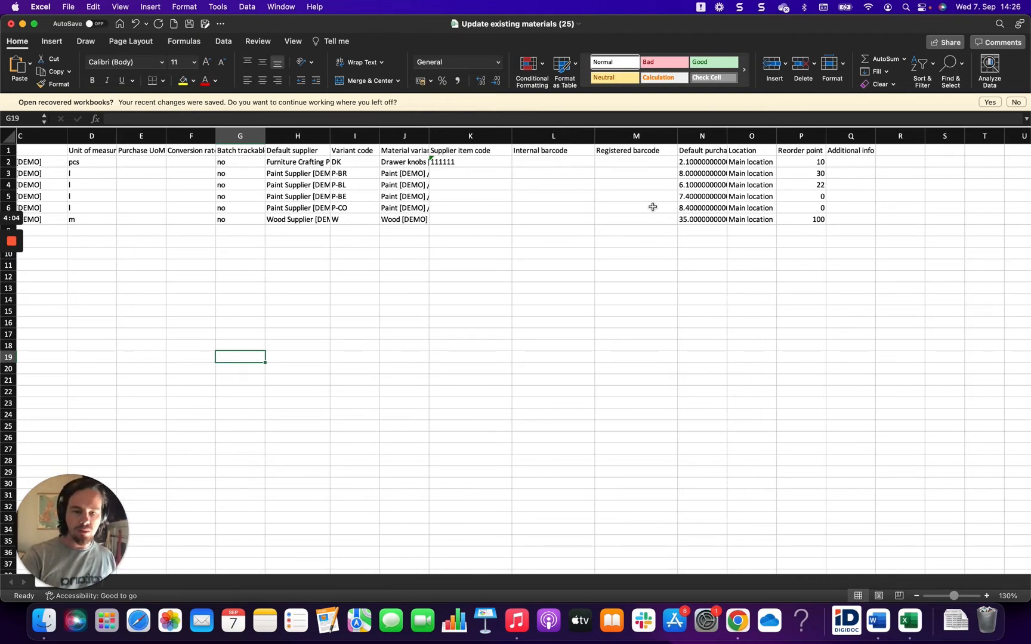
pyautogui.click(703, 166)
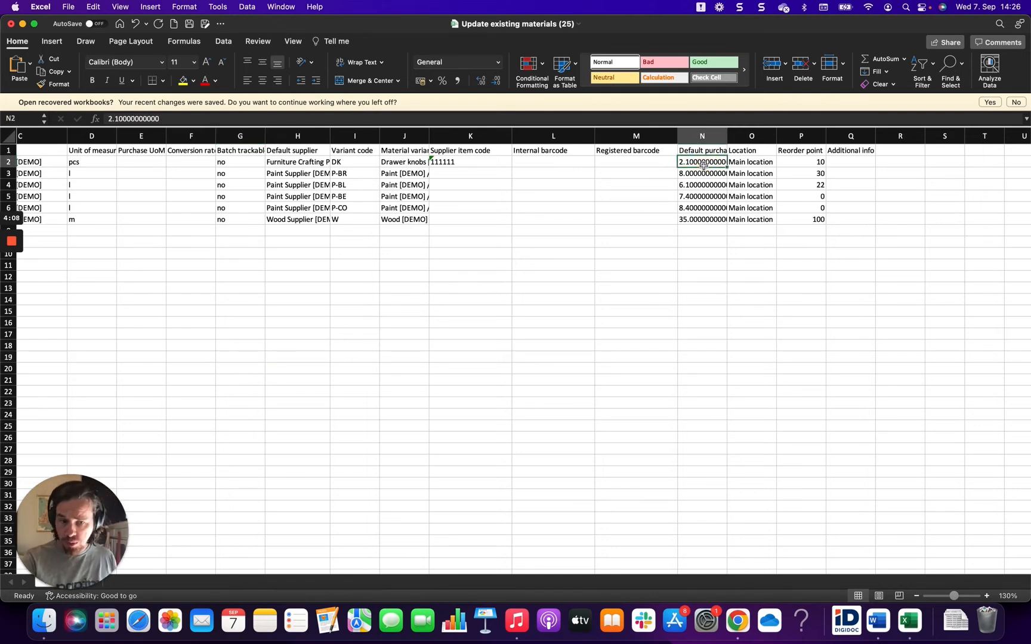
pyautogui.click(754, 166)
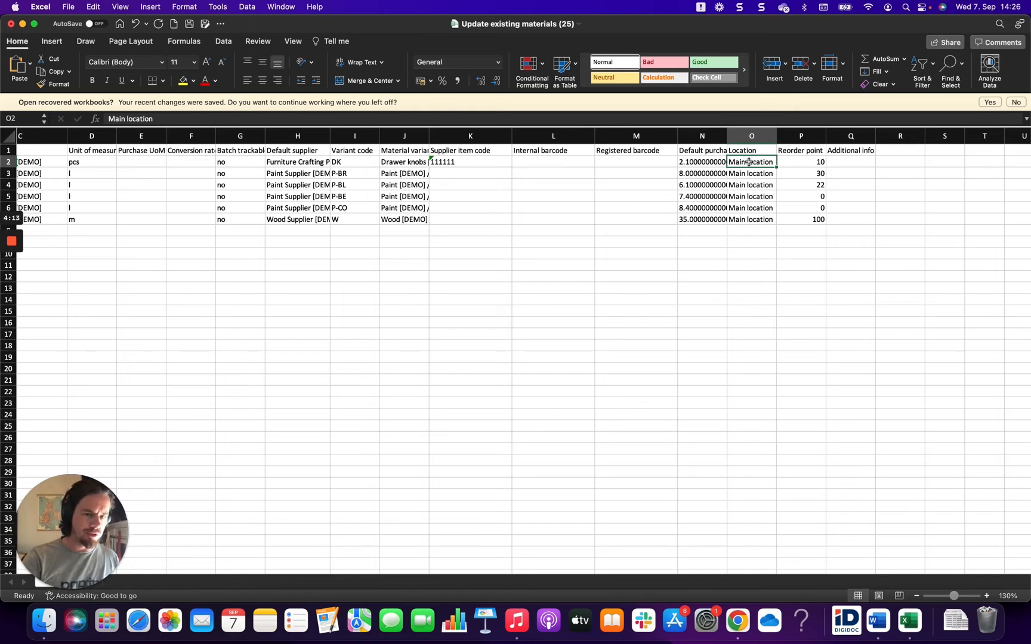
pyautogui.click(792, 162)
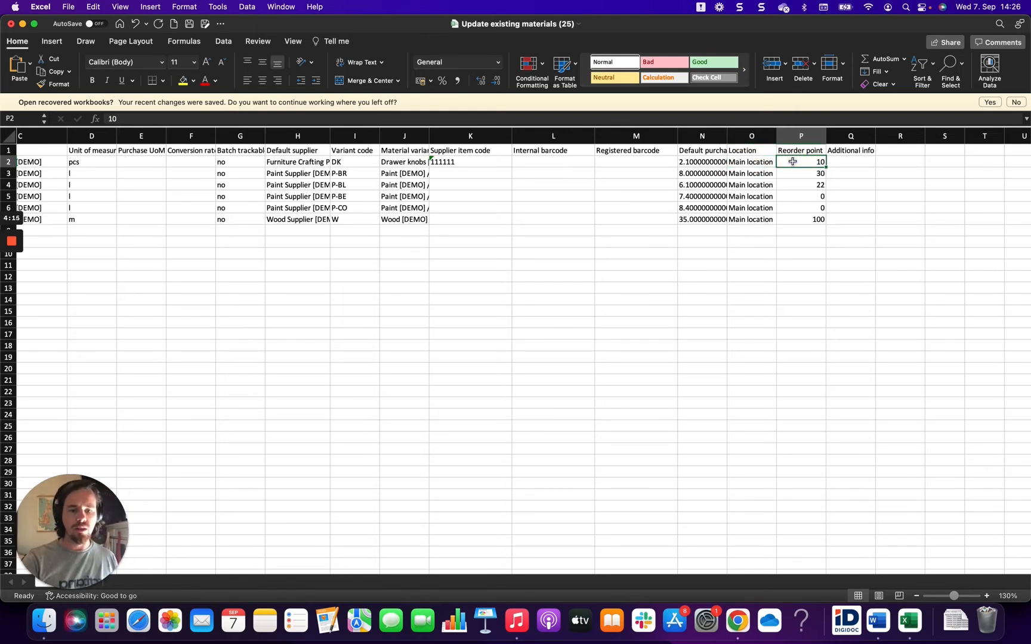
# - Check the drawer knobs' location and reorder point, and bring the full Category column into view
pyautogui.press('Left')
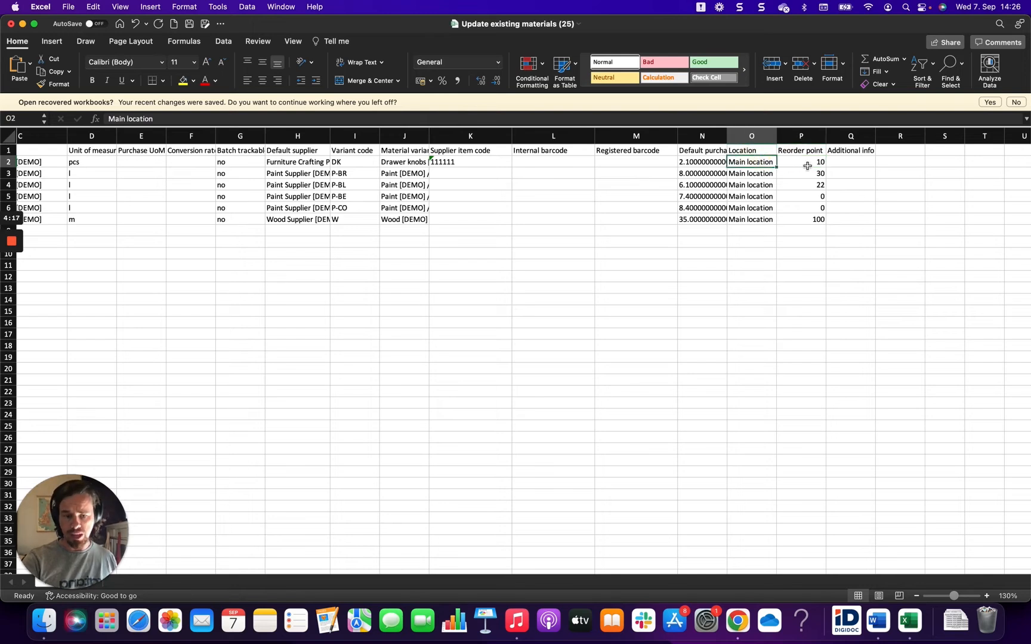
pyautogui.click(807, 166)
pyautogui.click(752, 162)
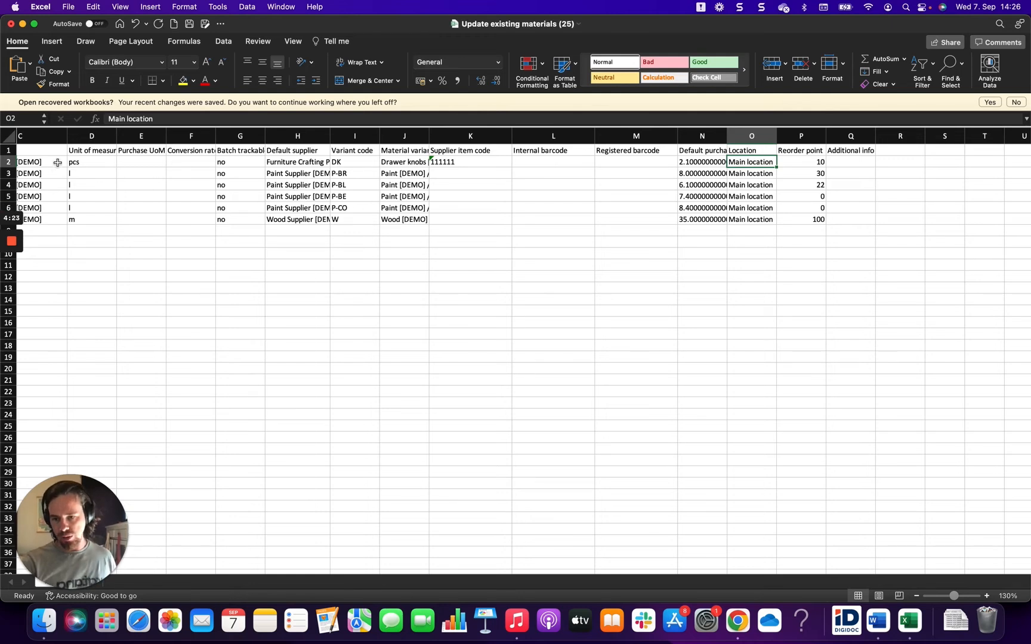
pyautogui.moveTo(55, 161); pyautogui.dragTo(74, 289)
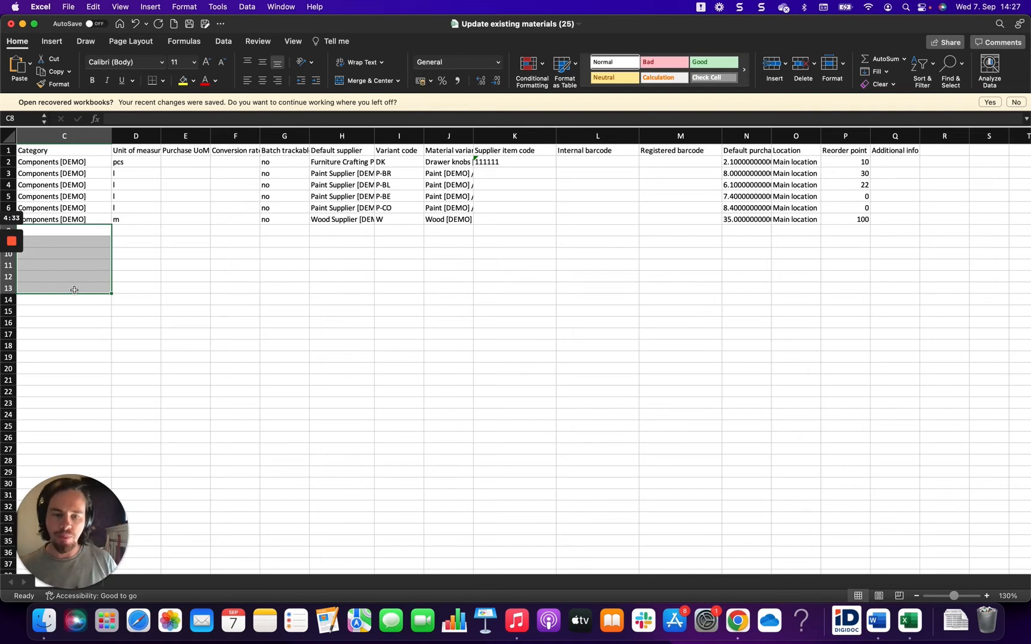
# - Review the Reorder point and Additional info columns for all listed materials, from the drawer knobs down to the wood
pyautogui.click(863, 165)
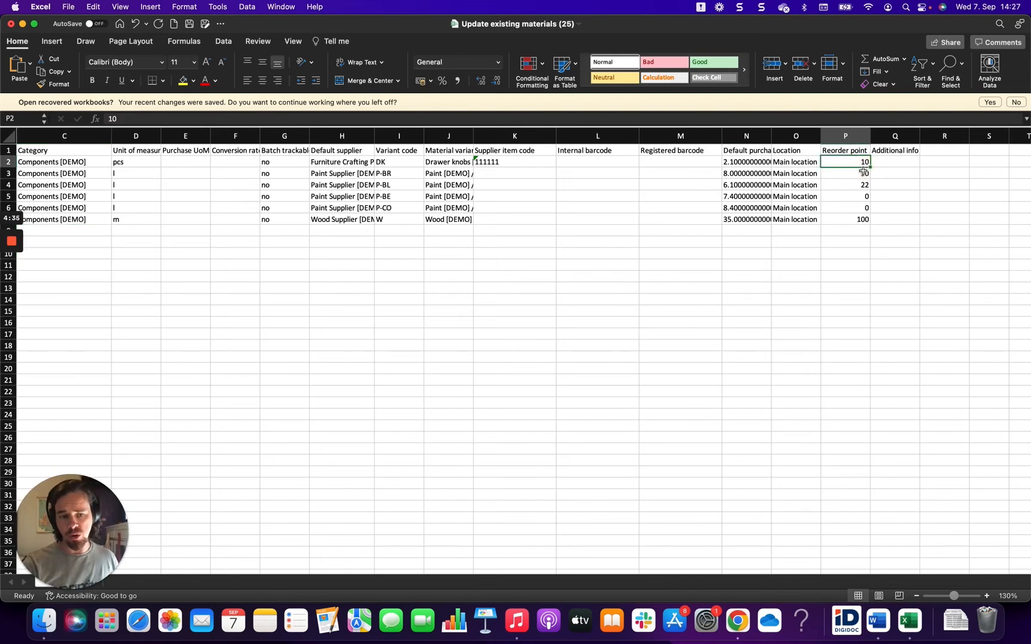
pyautogui.press('Down')
pyautogui.press('Down')
pyautogui.press('Down')
pyautogui.press('Down')
pyautogui.press('Down')
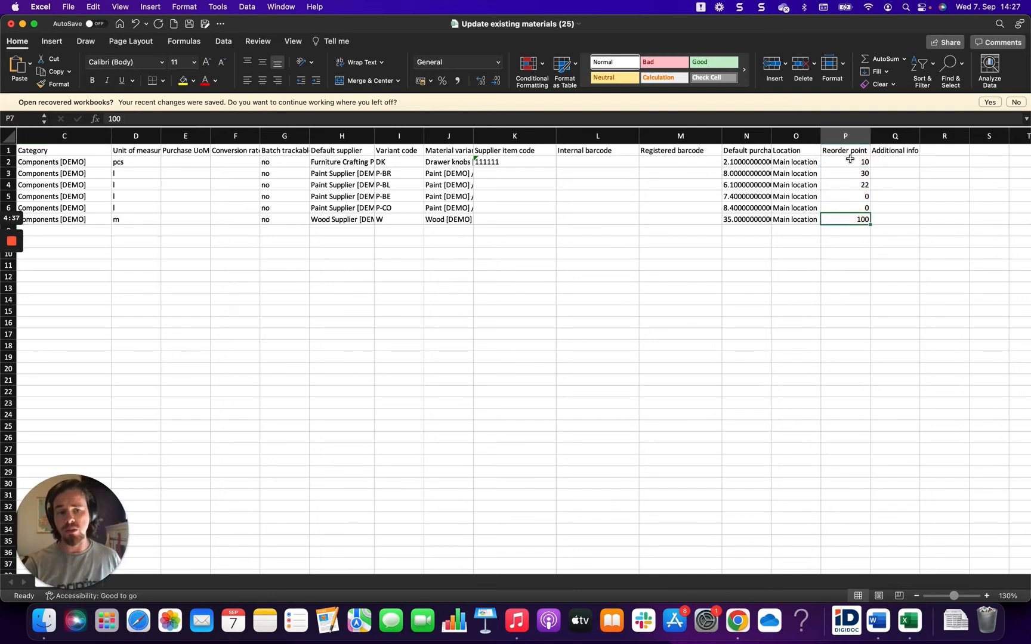
pyautogui.moveTo(850, 158); pyautogui.dragTo(849, 221)
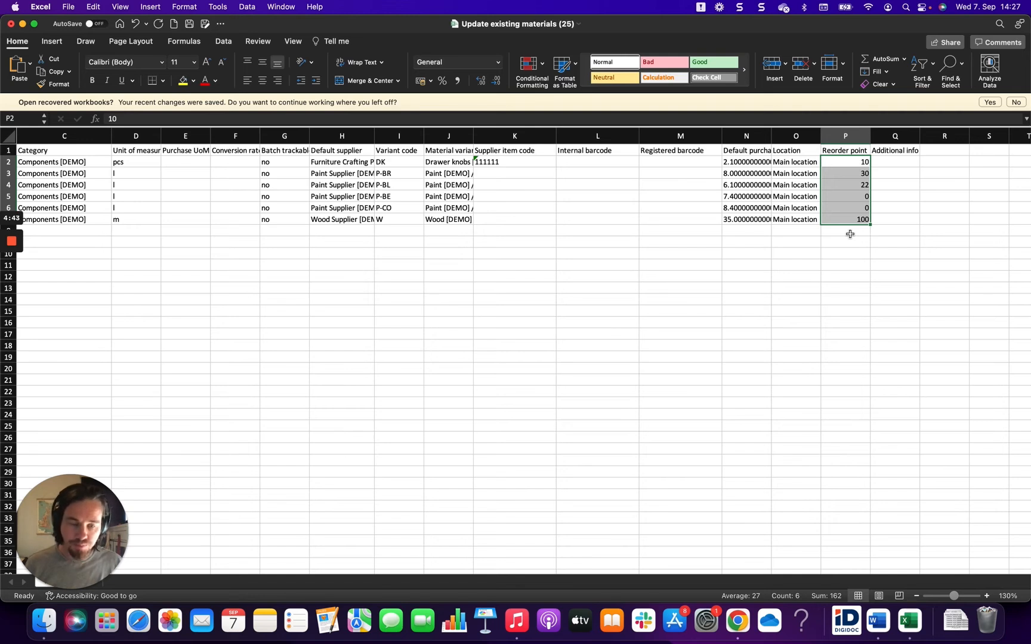
pyautogui.click(850, 234)
pyautogui.moveTo(902, 161); pyautogui.dragTo(897, 224)
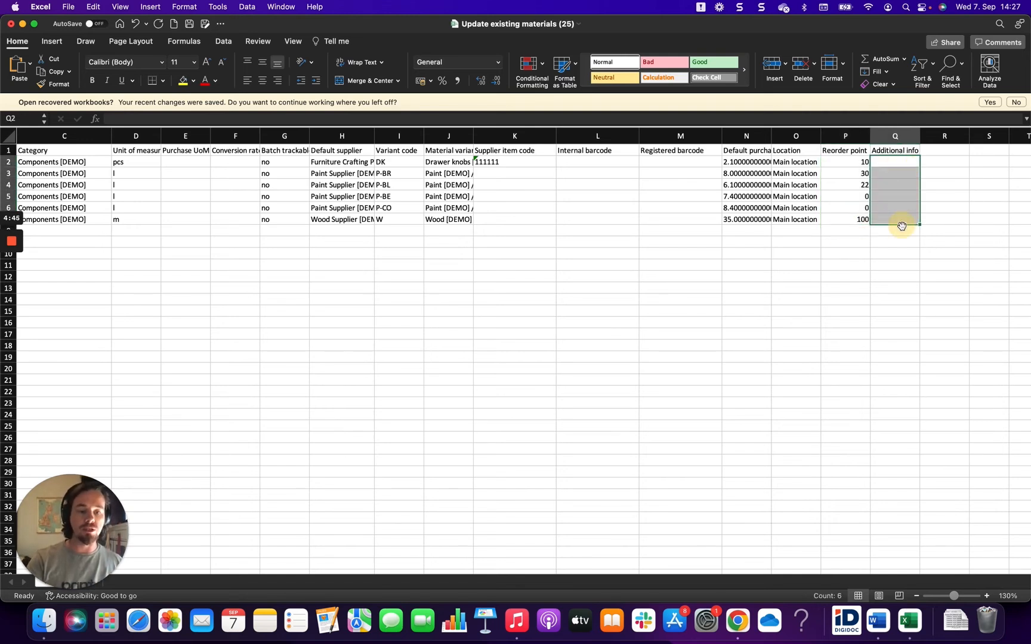
pyautogui.click(753, 339)
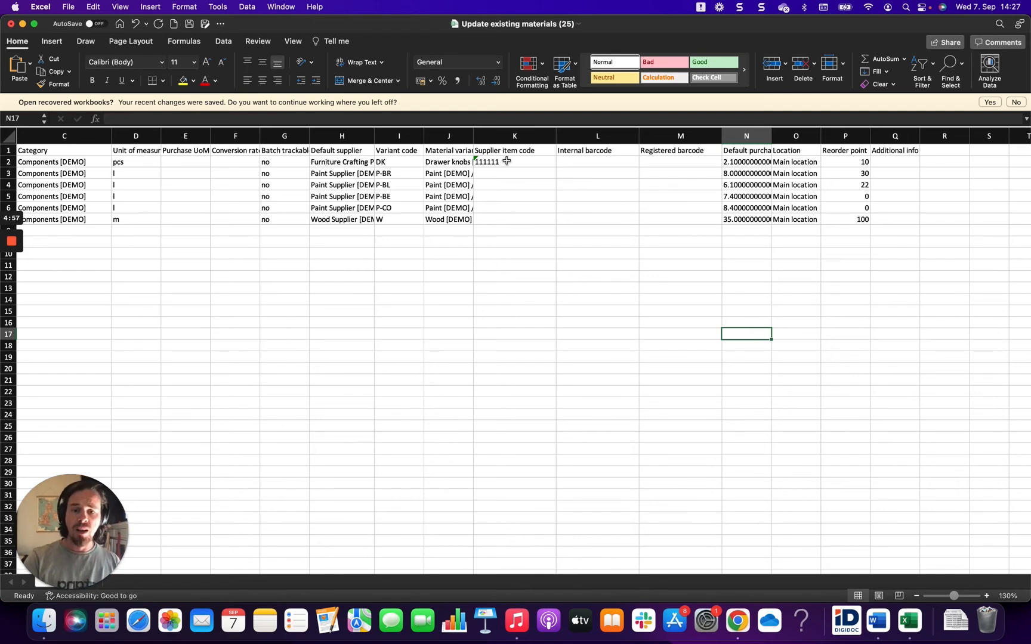
# - Save the workbook and upload Update existing materials (25).xlsx to Katana's Update existing materials and reorder points import in Chrome
pyautogui.click(189, 25)
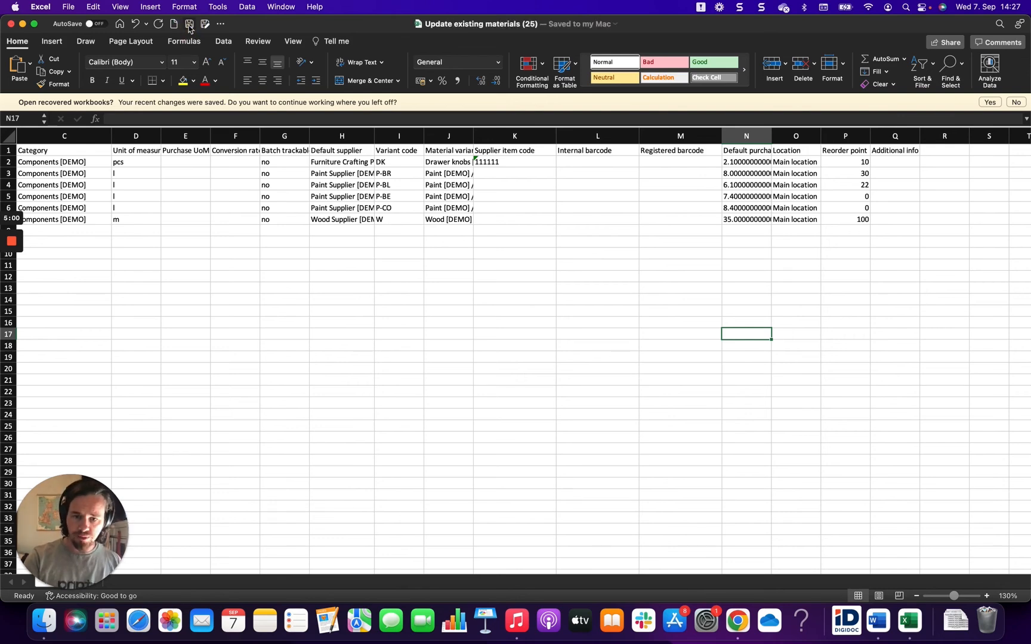
pyautogui.click(738, 620)
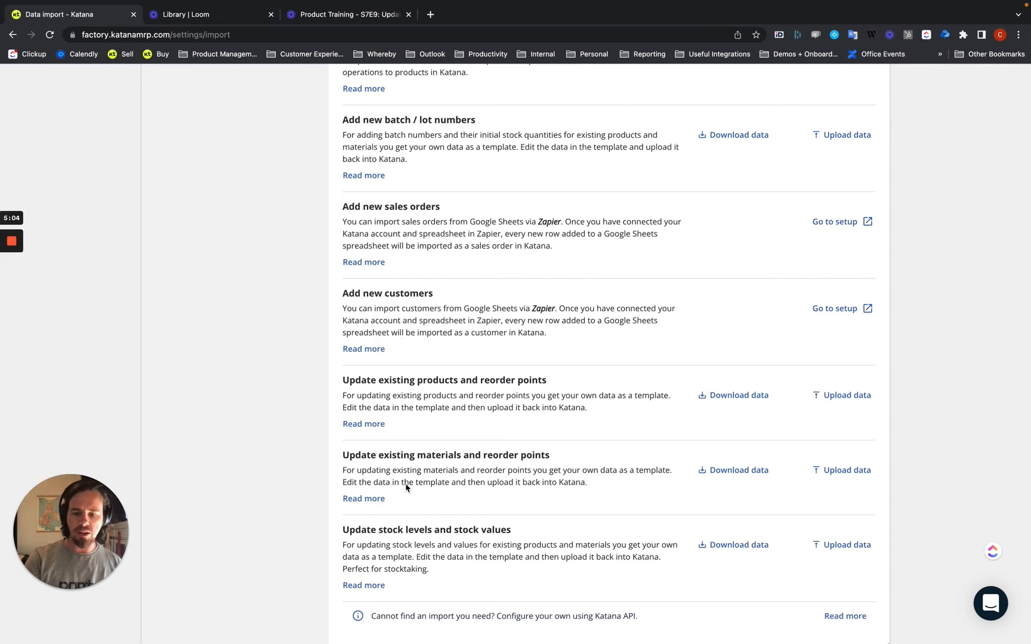
pyautogui.click(845, 471)
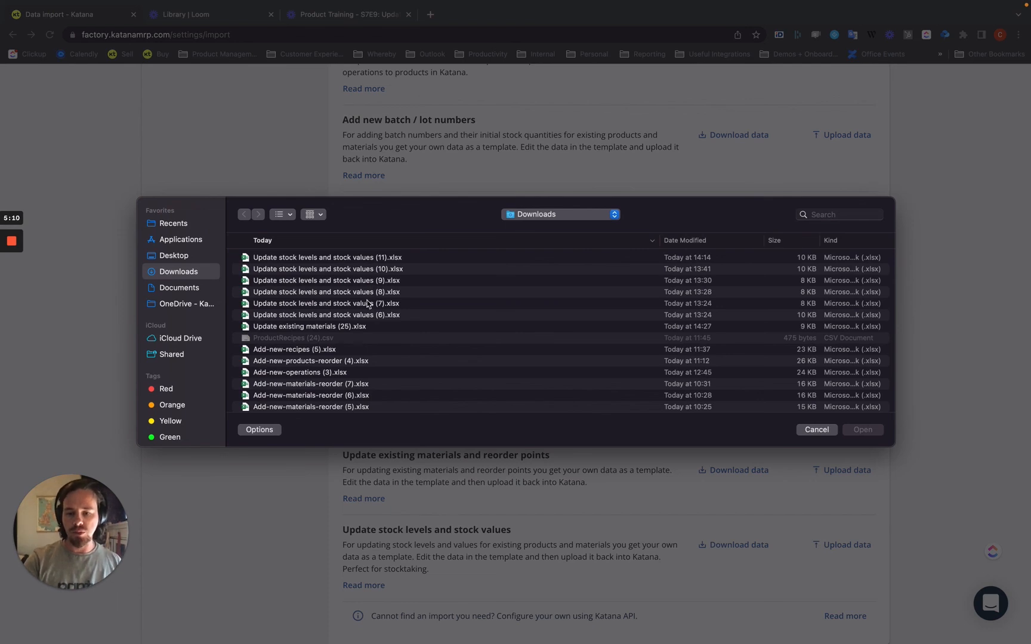
pyautogui.scroll(-5, 368, 305)
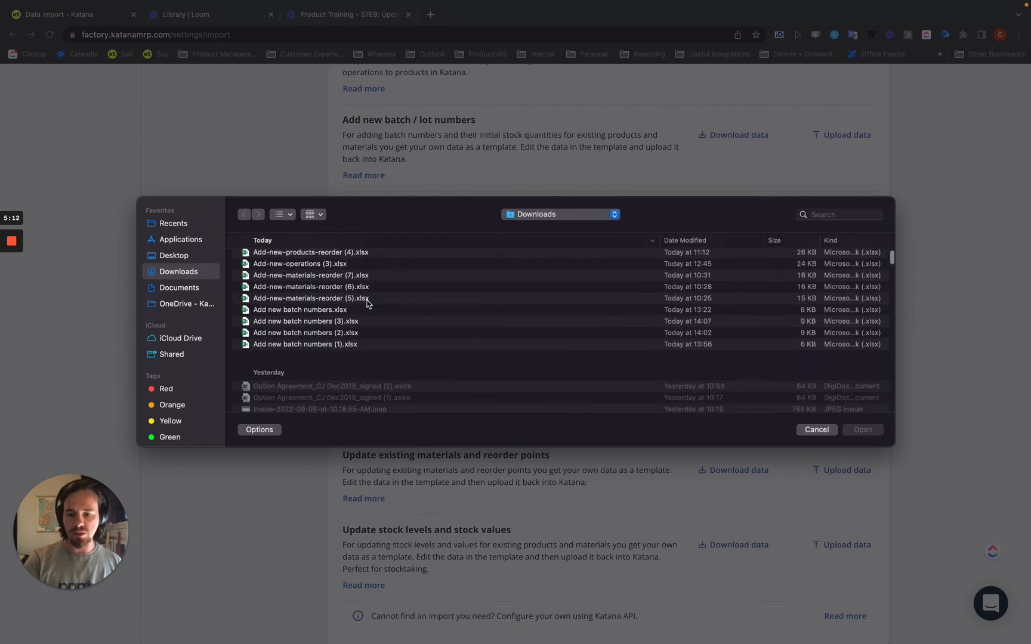
pyautogui.scroll(5, 368, 304)
pyautogui.click(691, 241)
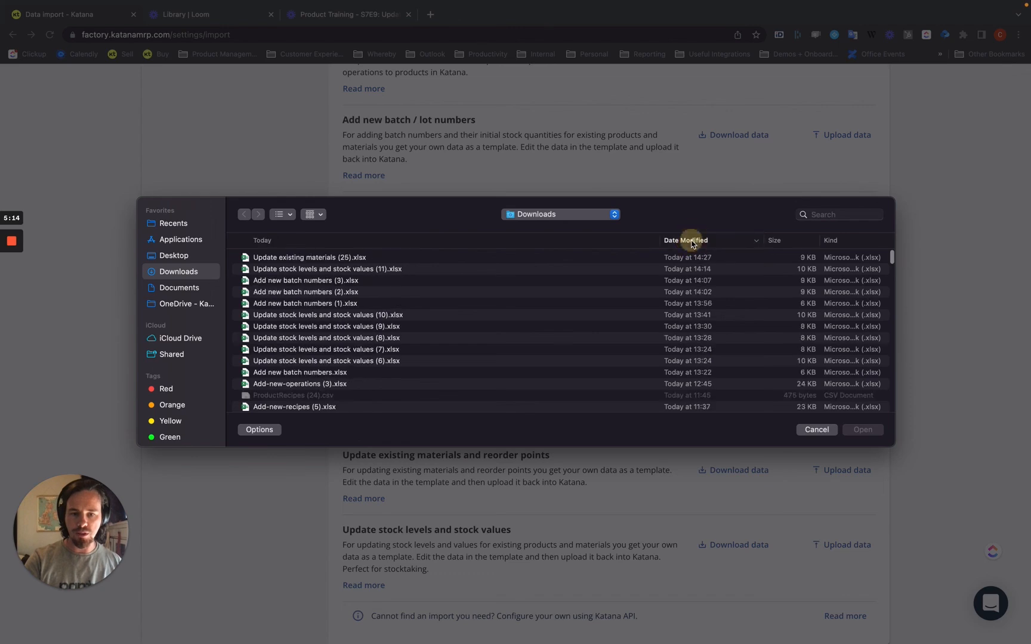
pyautogui.click(305, 261)
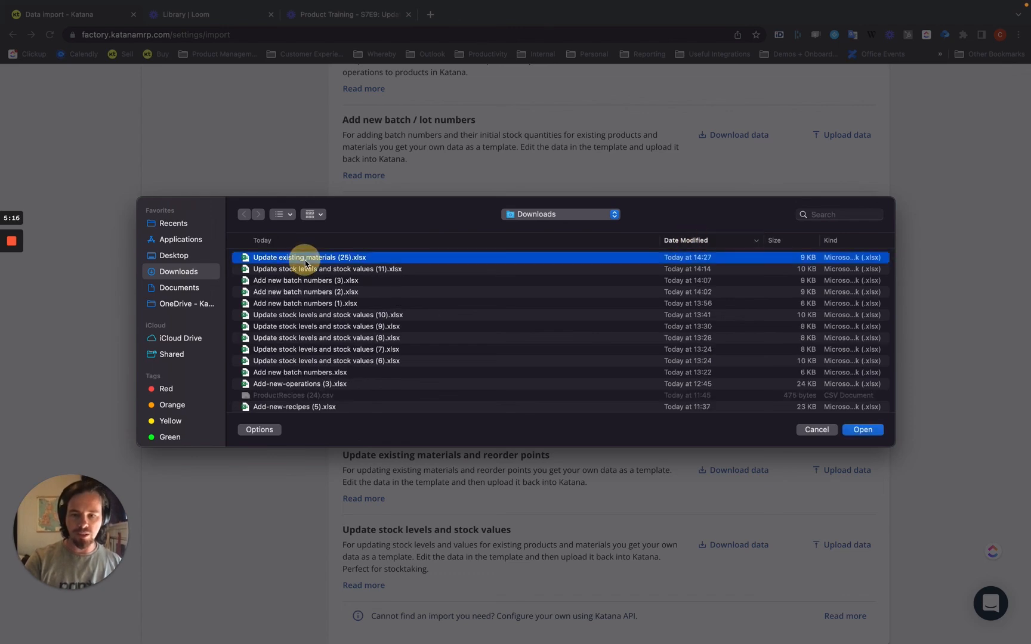
pyautogui.click(862, 429)
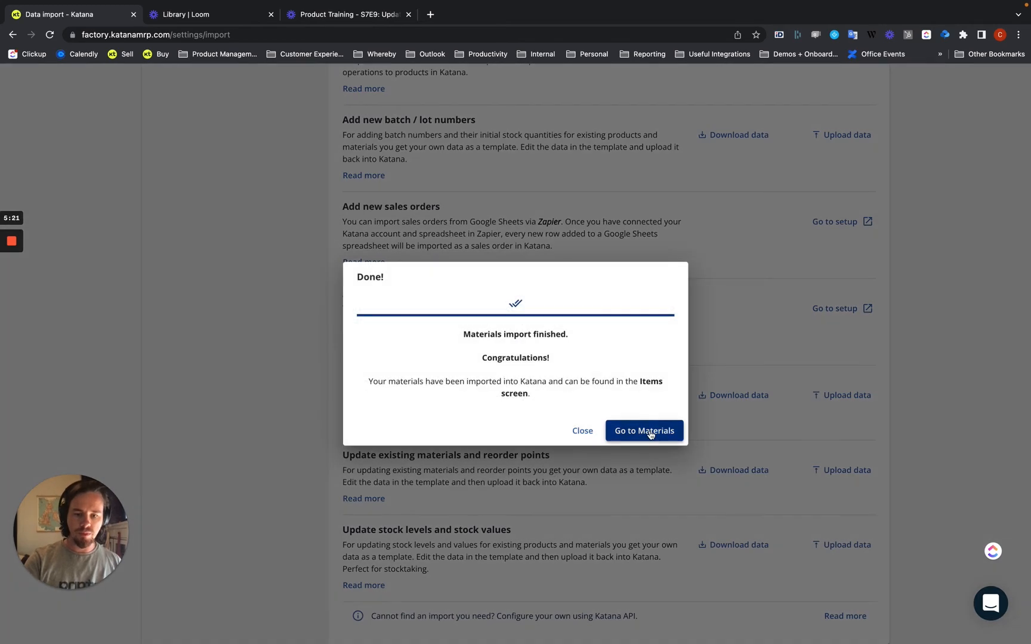
# - Go to the imported materials and open the Drawer knobs [DEMO] record to check its supplier item code
pyautogui.click(650, 434)
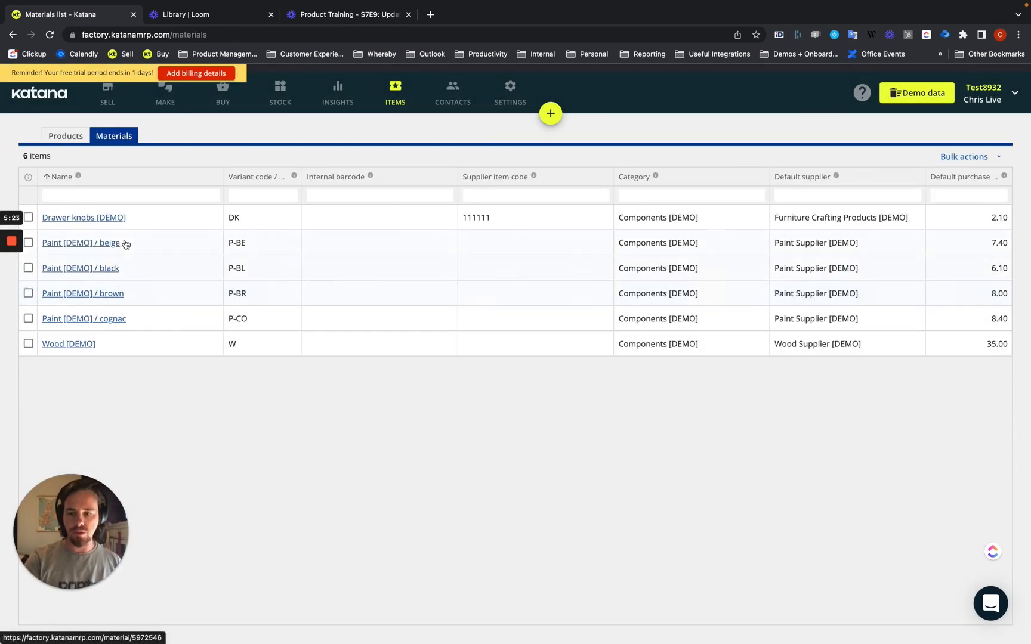
pyautogui.click(103, 218)
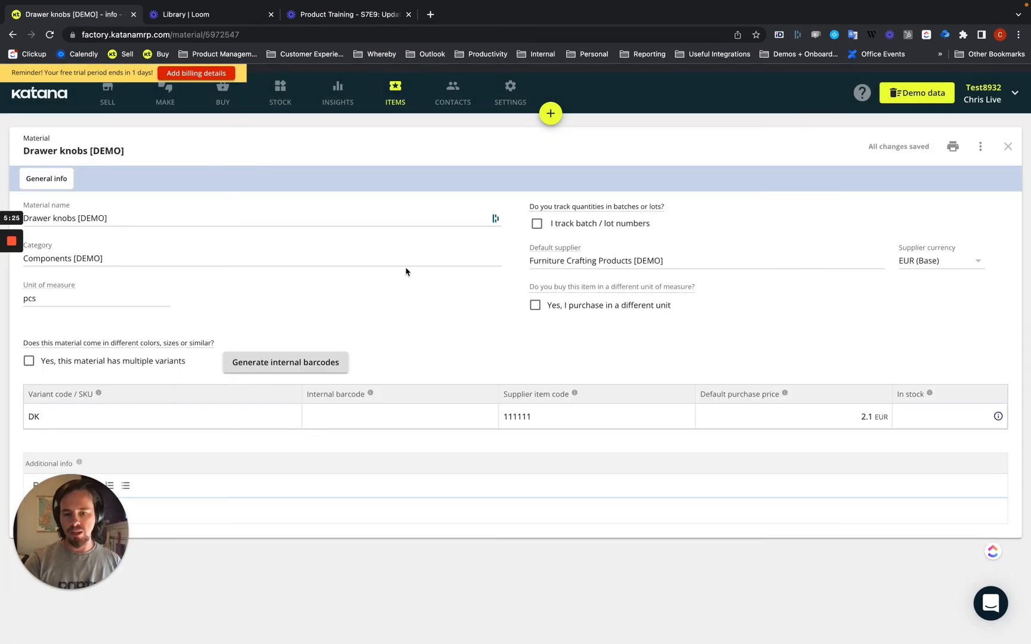